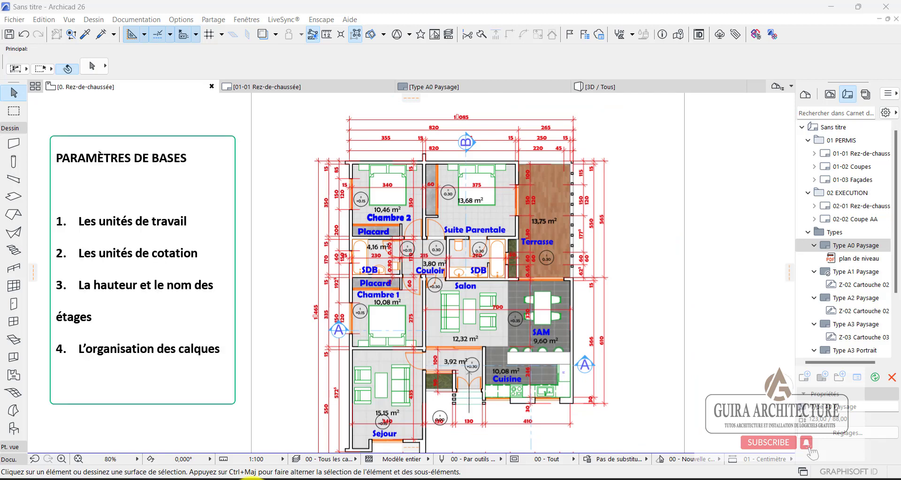
pyautogui.click(616, 262)
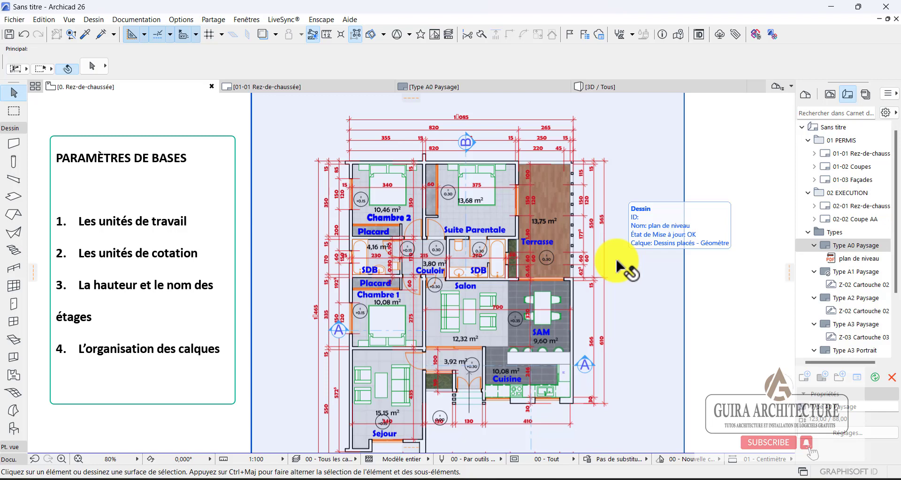
pyautogui.click(759, 227)
pyautogui.moveTo(752, 232); pyautogui.dragTo(725, 265, button='middle')
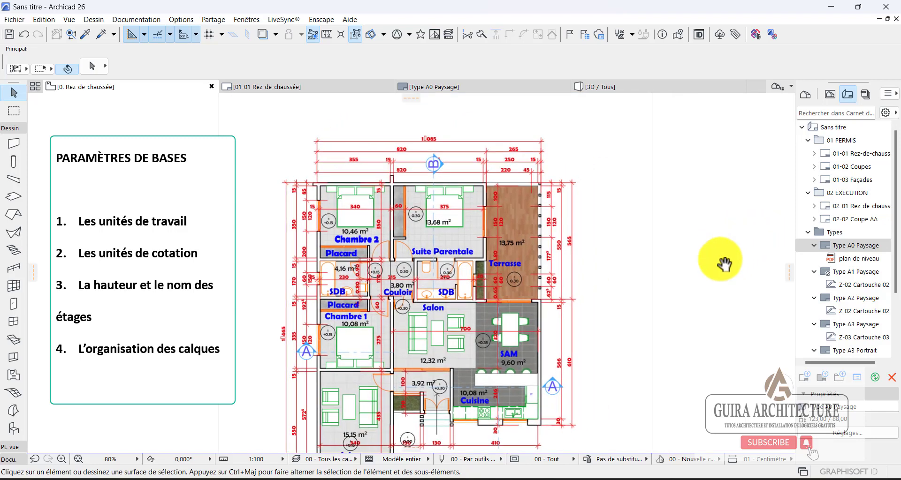
pyautogui.scroll(1, 718, 240)
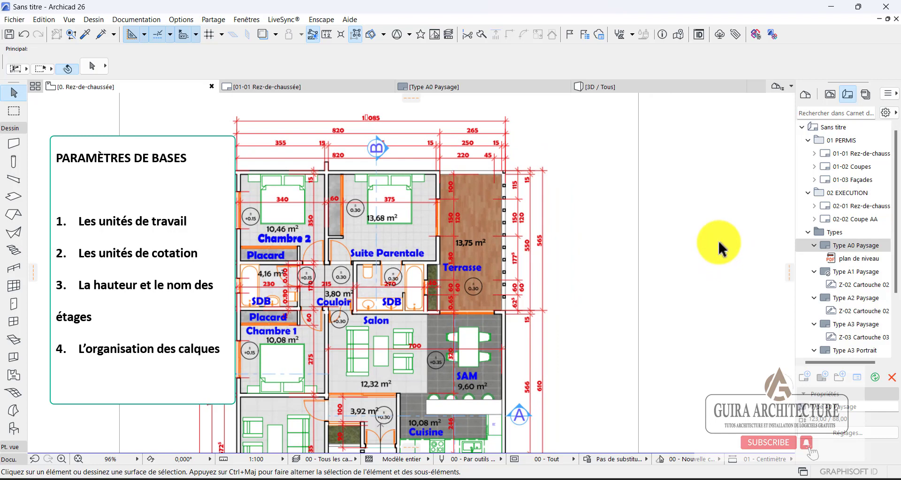
pyautogui.moveTo(718, 260); pyautogui.dragTo(719, 256, button='middle')
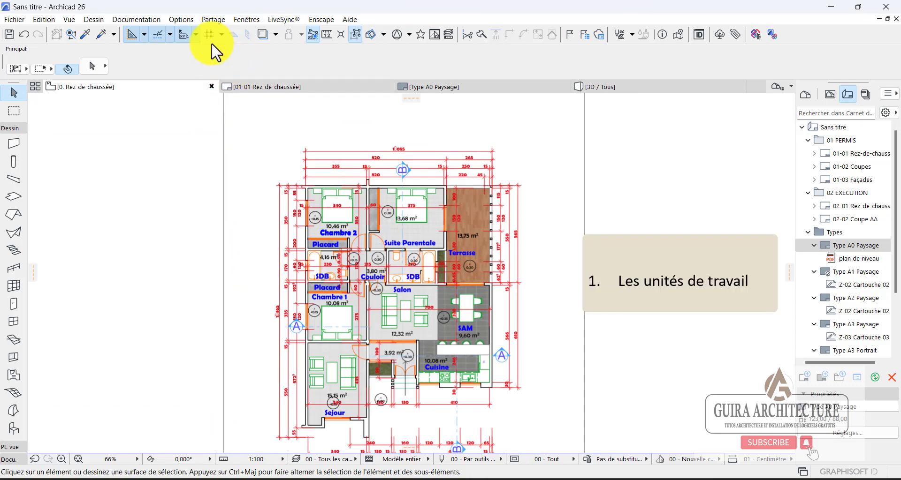
# Open the project's working units and set the length unit to mètre with 3 decimals
pyautogui.click(187, 16)
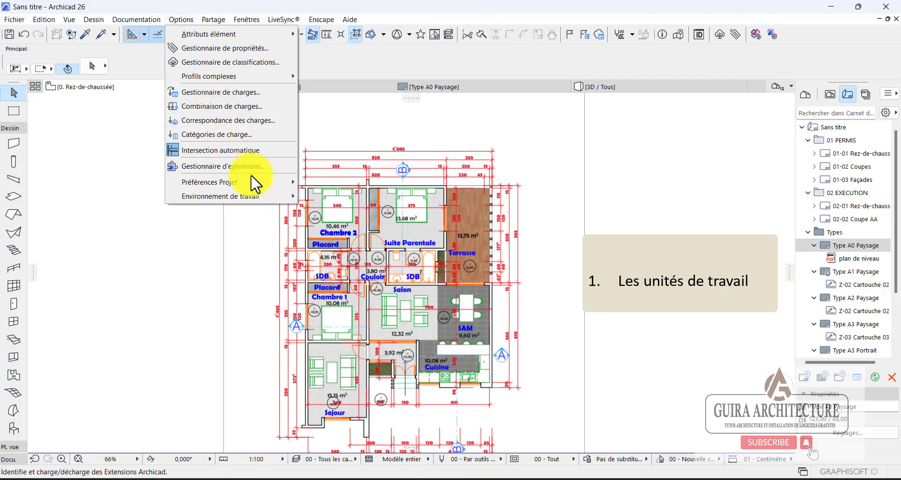
pyautogui.moveTo(255, 181)
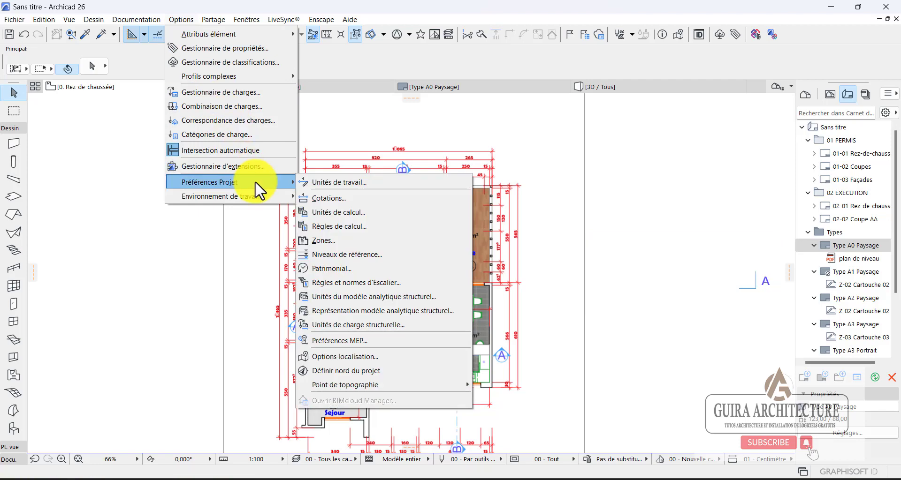
pyautogui.click(312, 184)
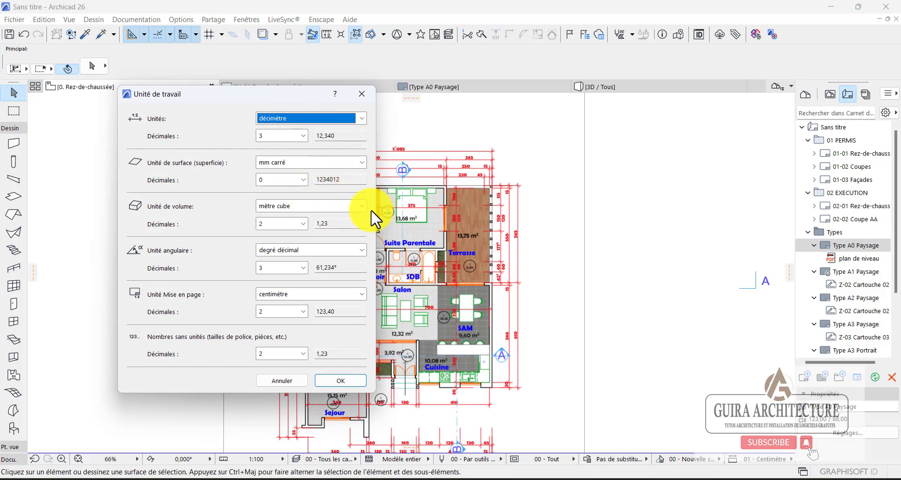
pyautogui.click(356, 120)
pyautogui.click(333, 131)
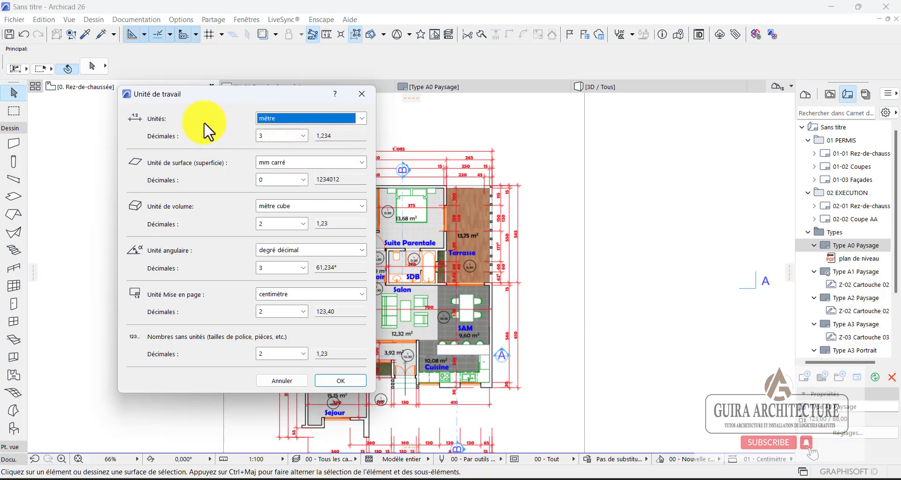
pyautogui.click(303, 136)
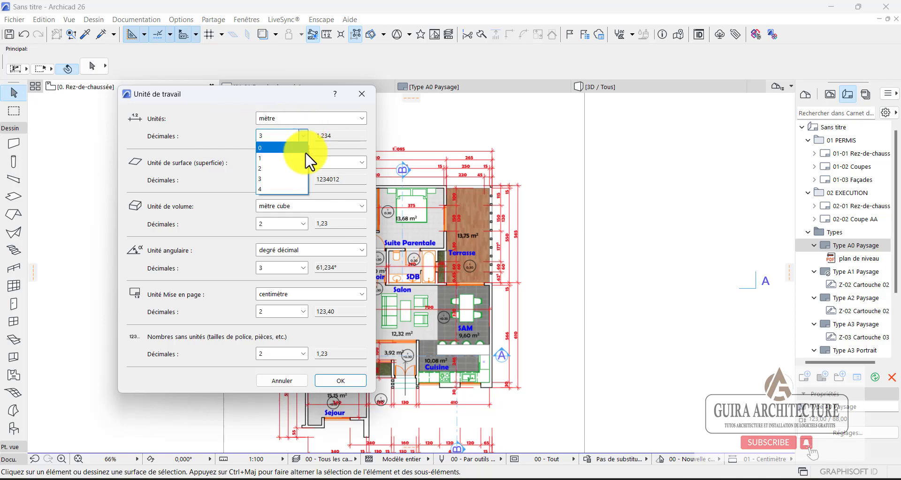
pyautogui.click(301, 177)
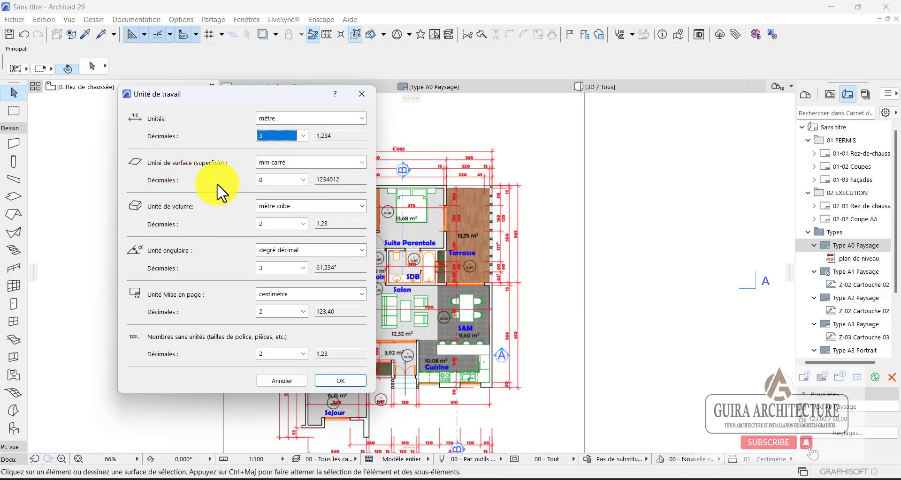
# Set the surface unit to mètre carré and the layout unit to mètre, and apply the working units
pyautogui.click(310, 165)
pyautogui.click(298, 195)
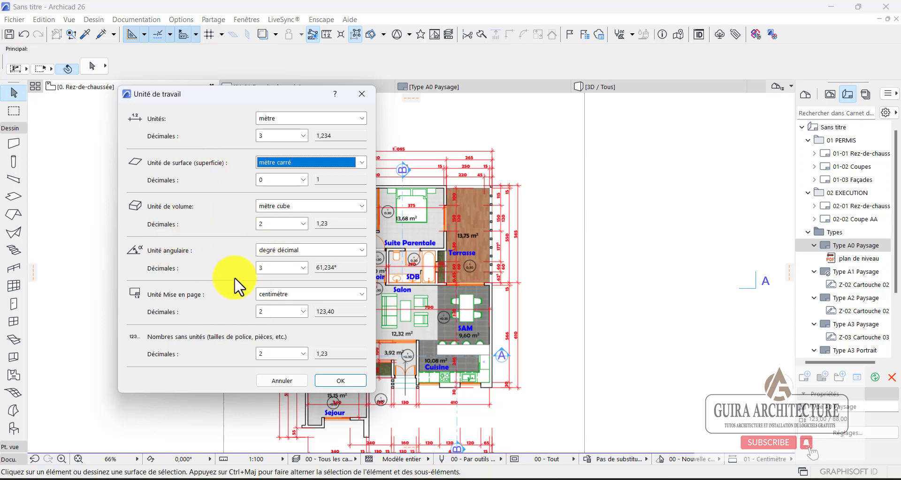
pyautogui.click(320, 294)
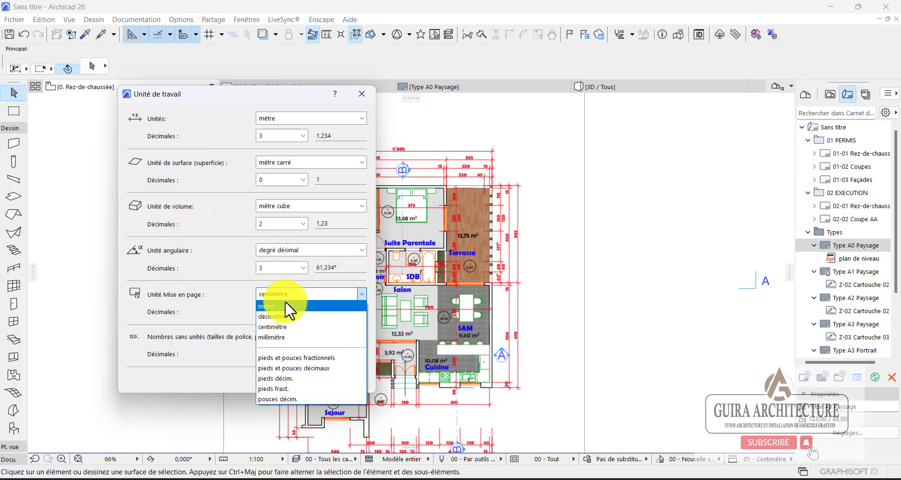
pyautogui.click(285, 306)
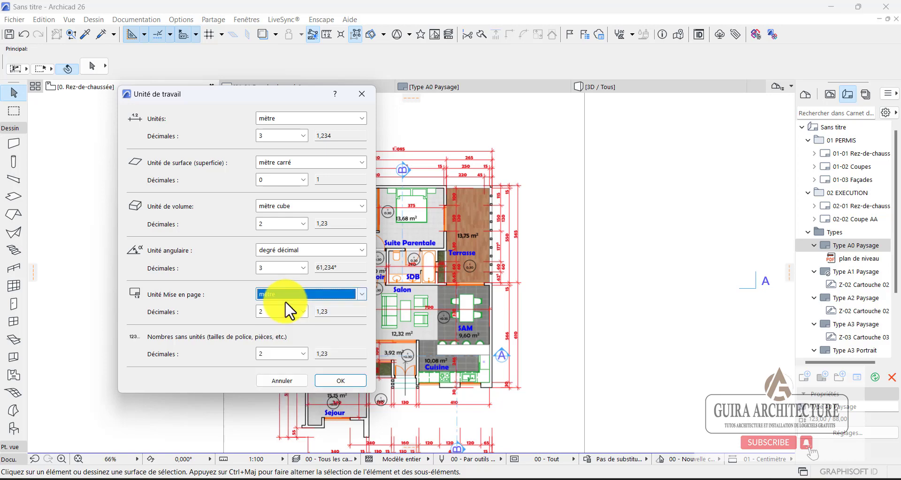
pyautogui.click(334, 376)
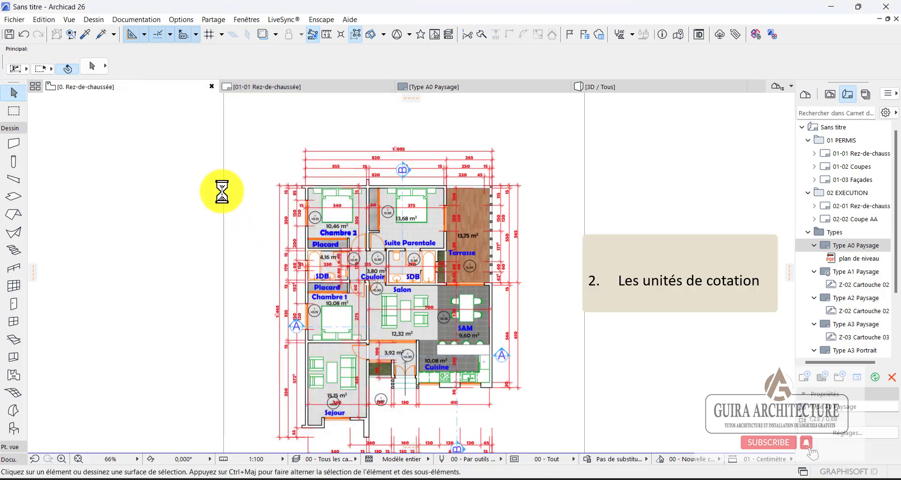
# Open the project's dimension preferences and select the 02 - Mètre dimension standard
pyautogui.scroll(-2, 221, 190)
pyautogui.click(181, 19)
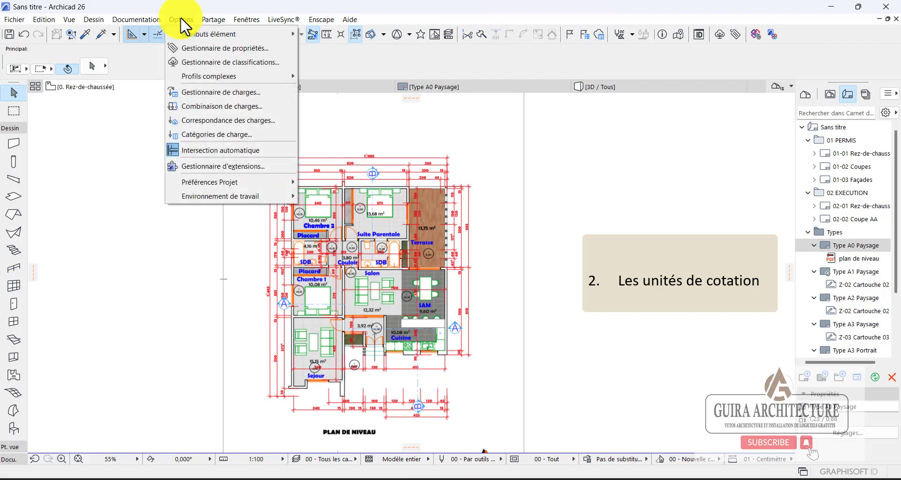
pyautogui.moveTo(249, 182)
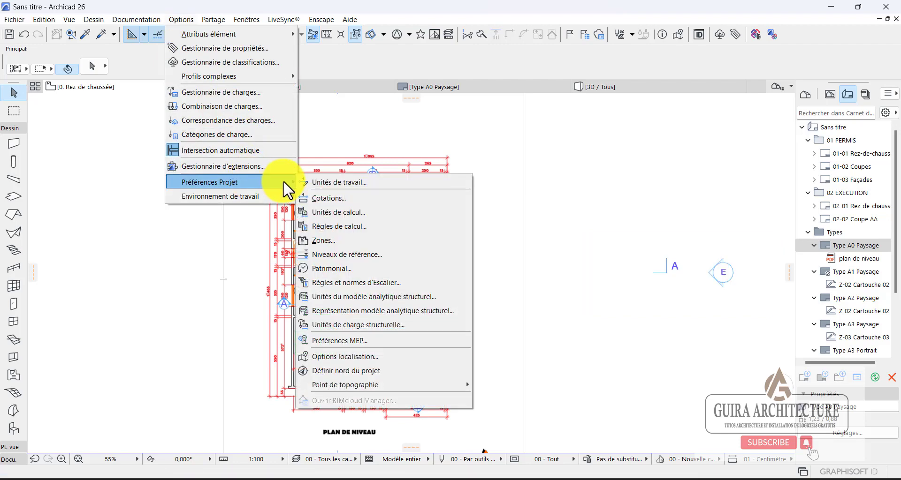
pyautogui.click(316, 197)
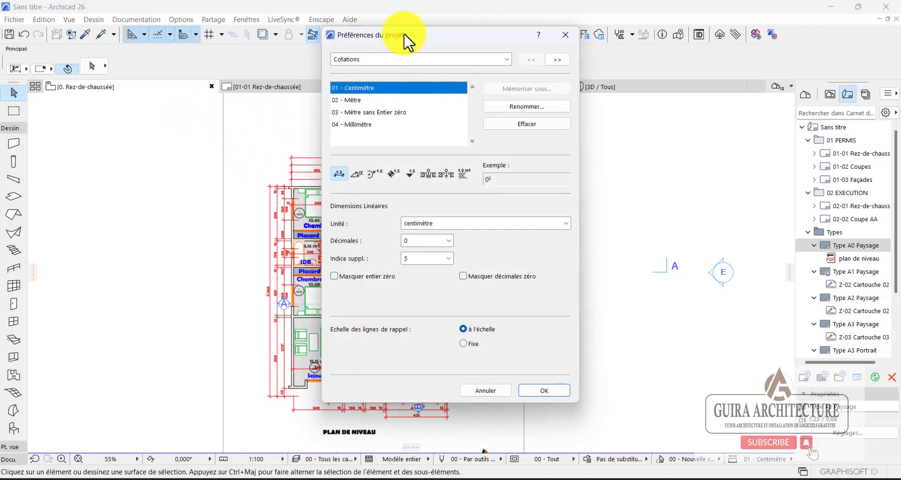
pyautogui.moveTo(406, 40); pyautogui.dragTo(262, 70)
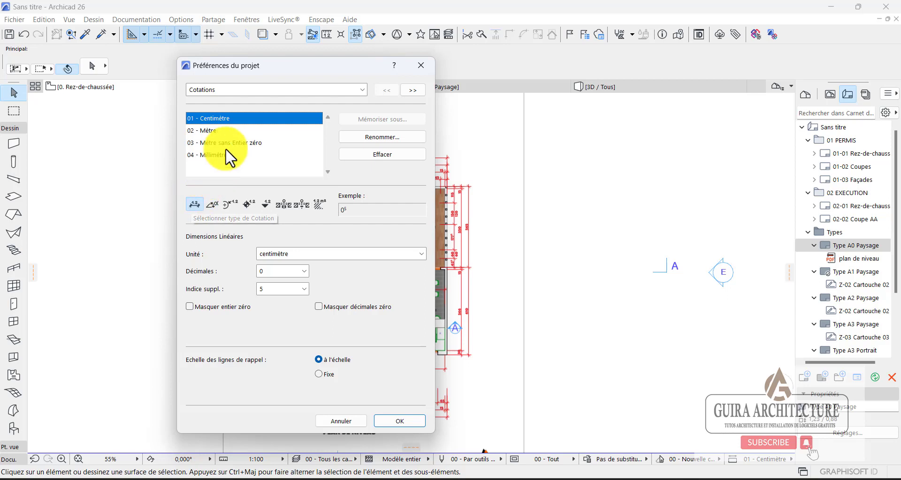
pyautogui.click(222, 130)
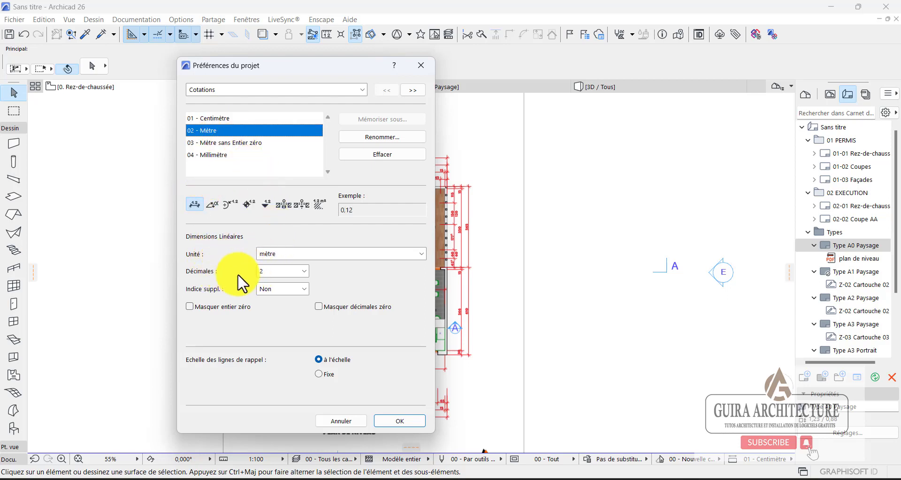
# Check the decimals and supplementary index options for the linear dimensions
pyautogui.click(267, 273)
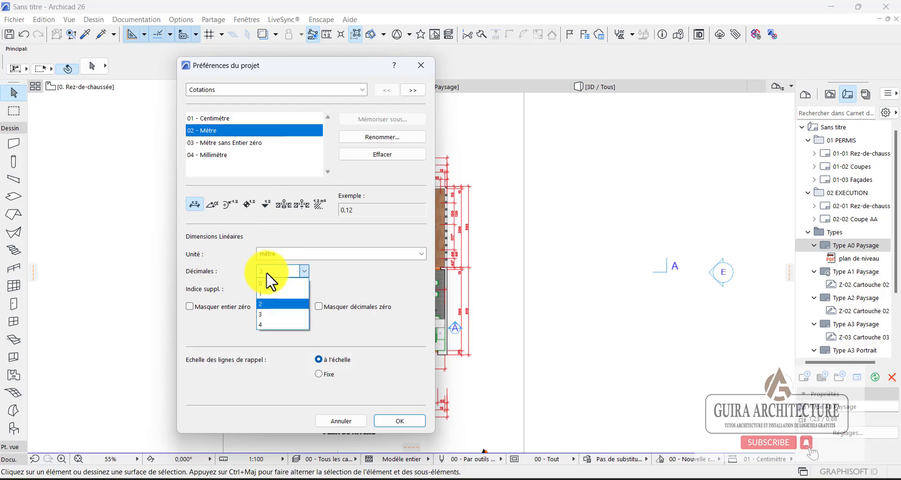
pyautogui.click(303, 273)
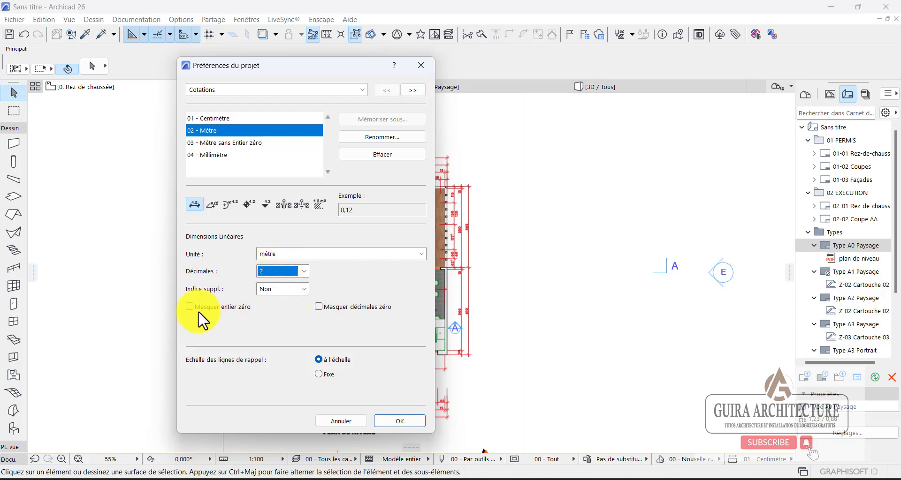
pyautogui.click(280, 291)
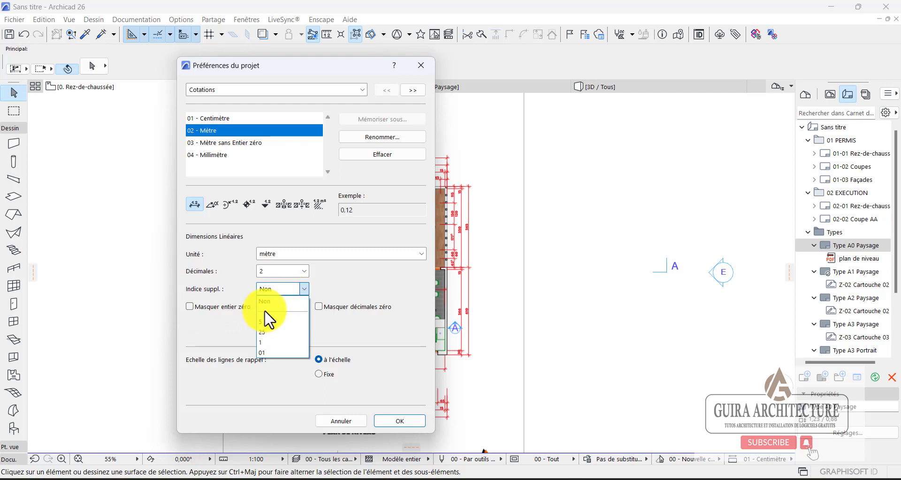
pyautogui.click(259, 291)
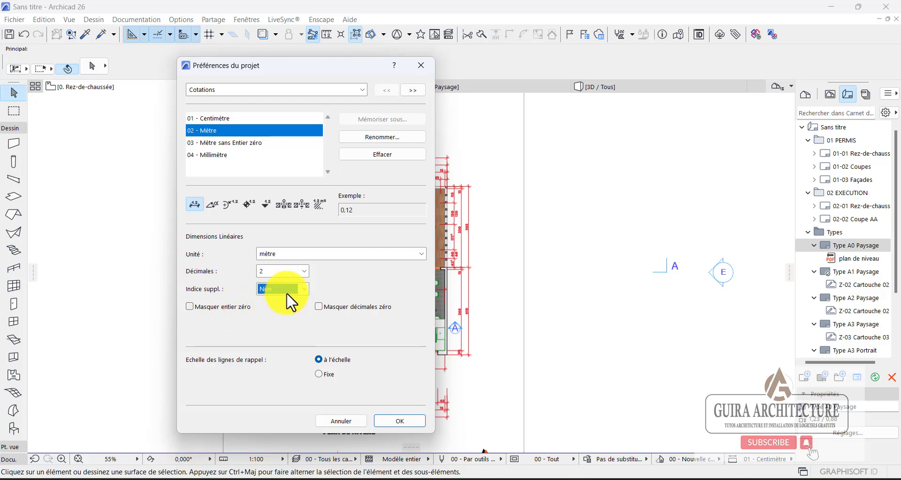
# Set the angular dimension unit to degré décimal and check the decimals options
pyautogui.click(212, 206)
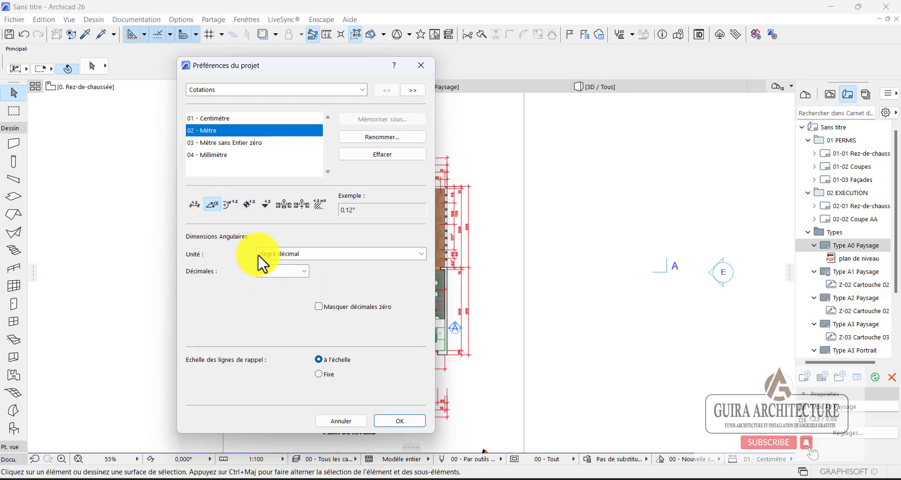
pyautogui.click(280, 256)
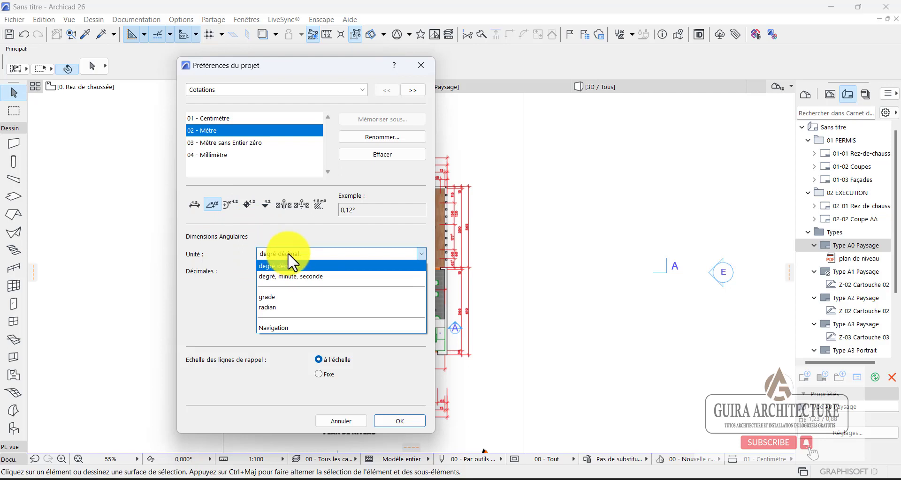
pyautogui.click(277, 264)
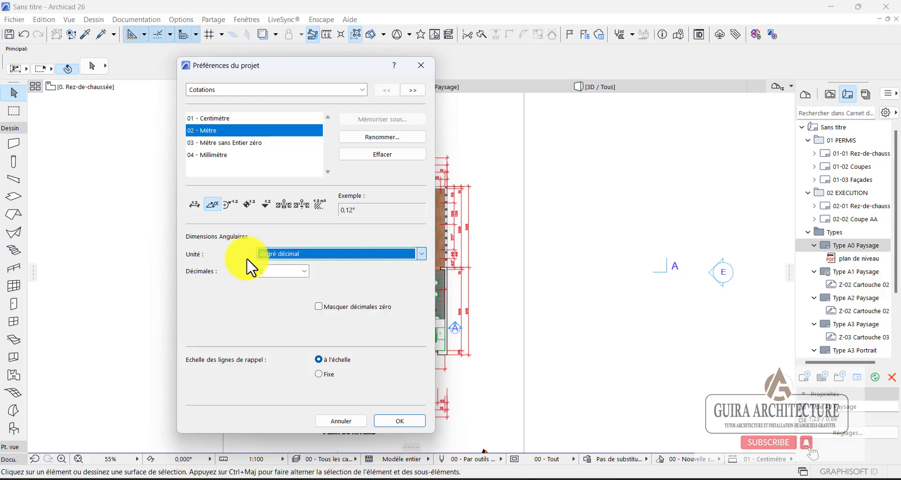
pyautogui.click(270, 273)
pyautogui.click(271, 273)
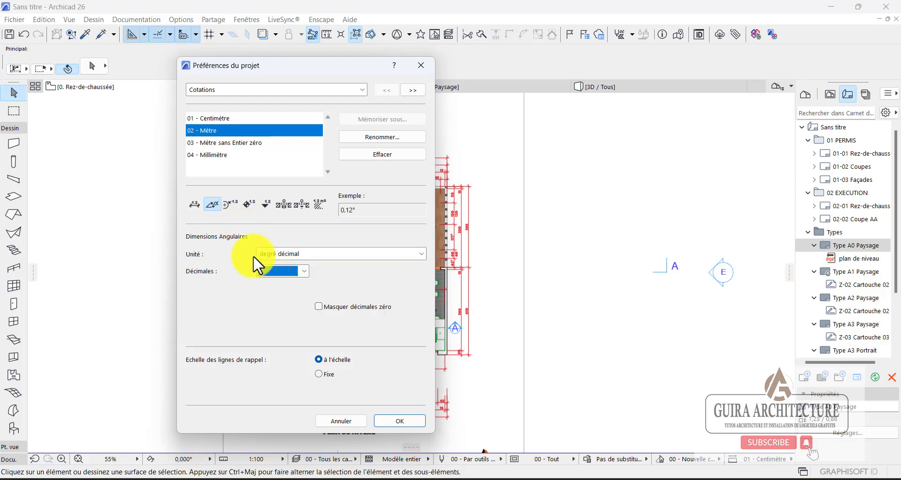
# Check the unit options for the radius dimensions of the 02 - Mètre standard
pyautogui.click(228, 208)
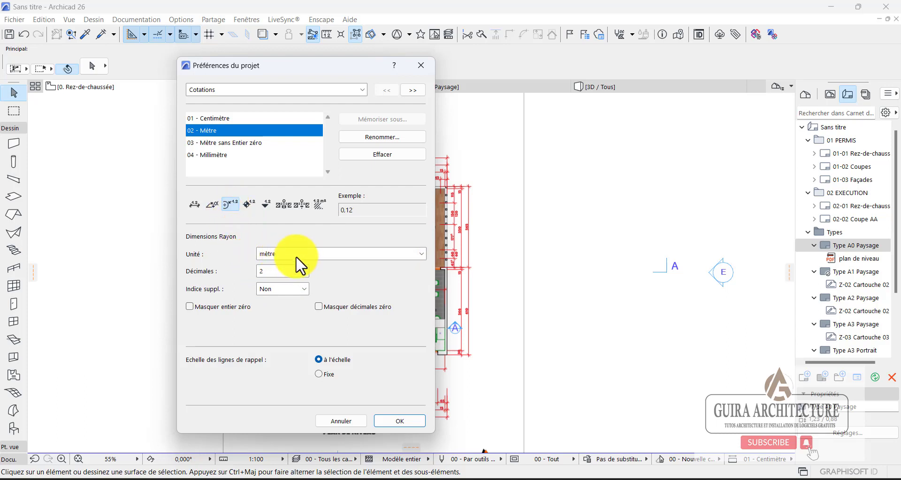
pyautogui.click(296, 254)
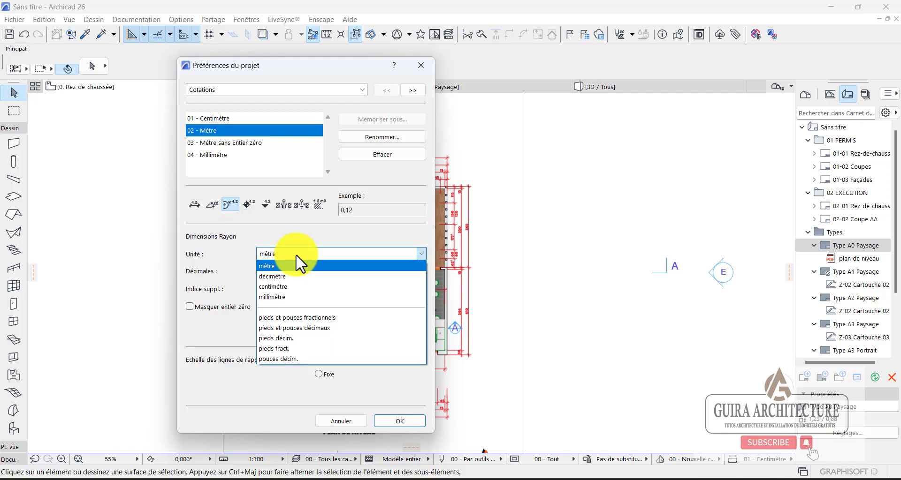
pyautogui.click(295, 257)
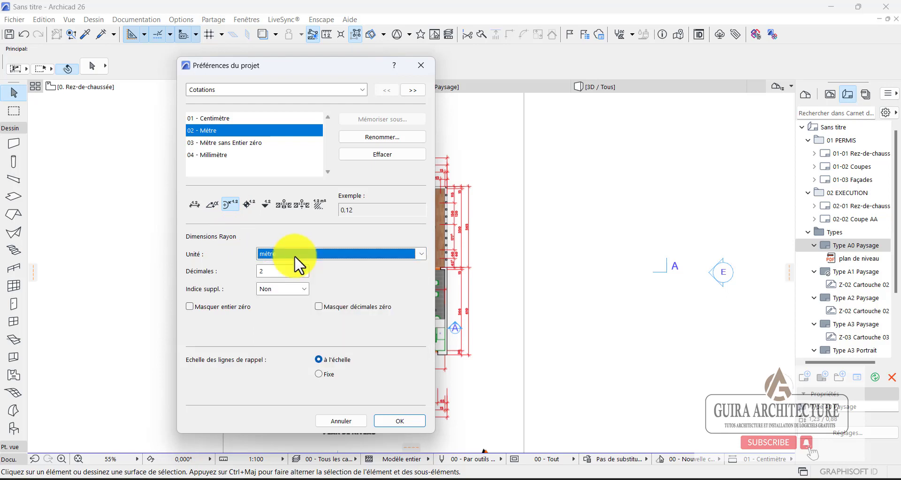
# Check the unit options for the level dimensions of the 02 - Mètre standard
pyautogui.click(249, 202)
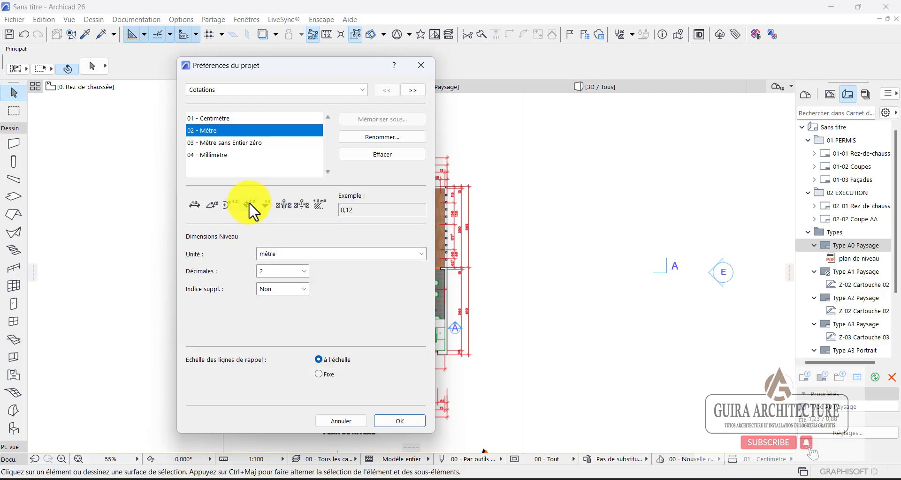
pyautogui.click(358, 254)
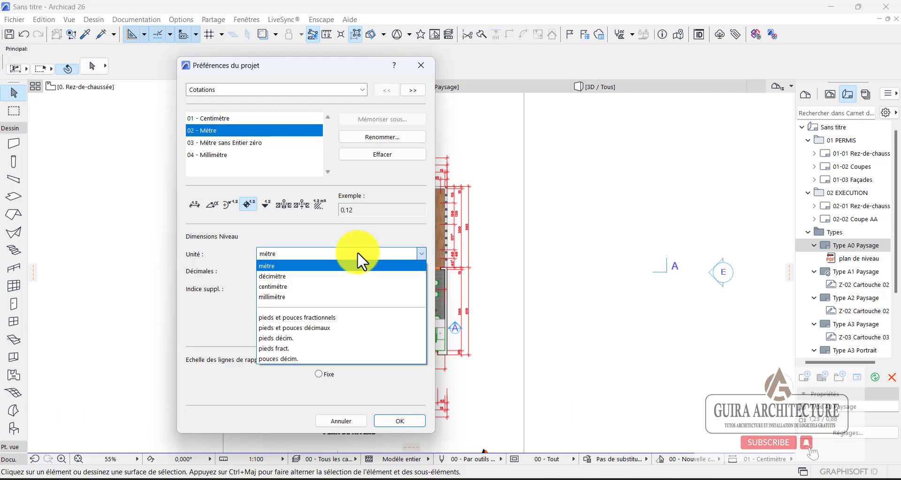
pyautogui.click(294, 252)
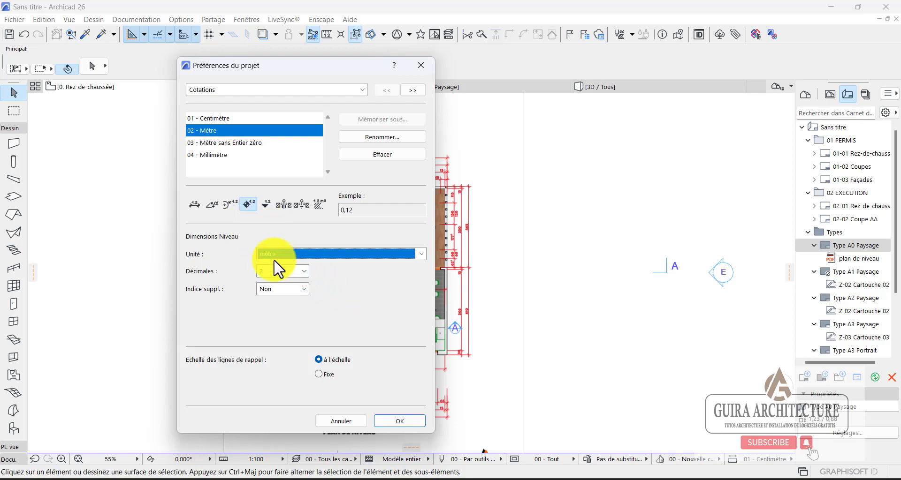
pyautogui.click(303, 254)
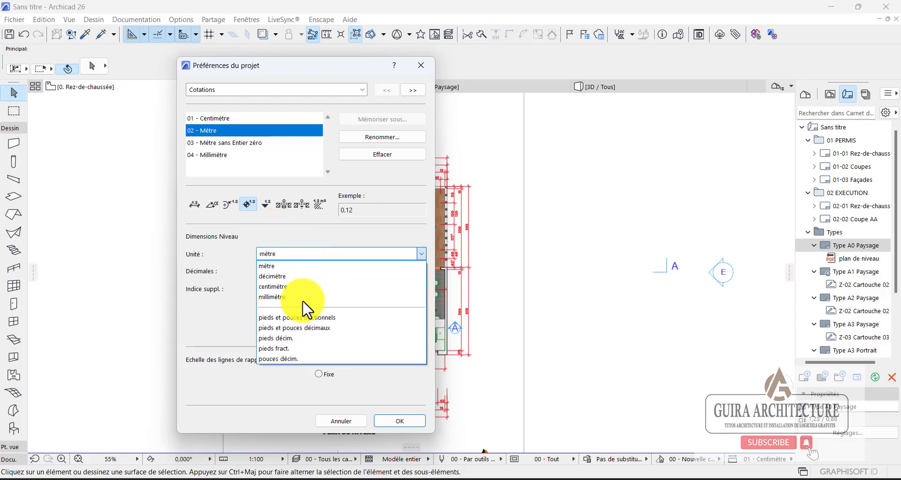
pyautogui.click(237, 296)
# Check the elevation, opening, sill height and area units of the 02 - Mètre standard and apply the dimension preferences
pyautogui.click(266, 205)
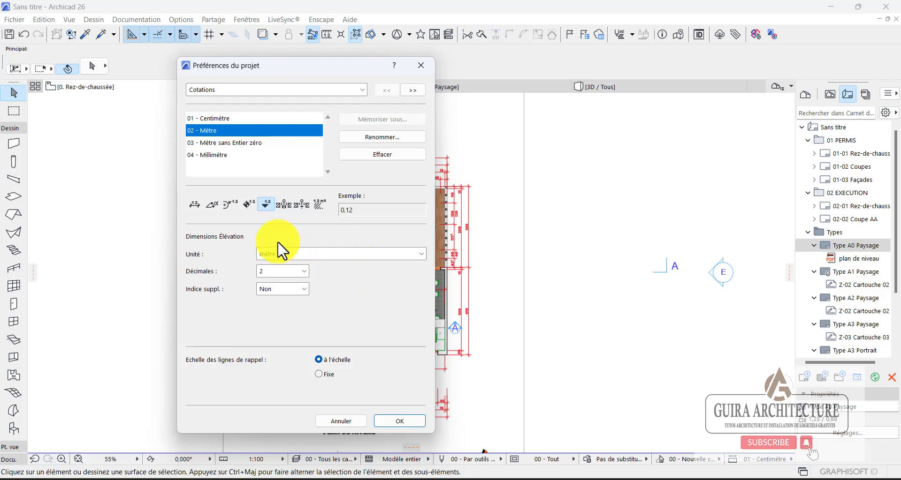
pyautogui.click(281, 205)
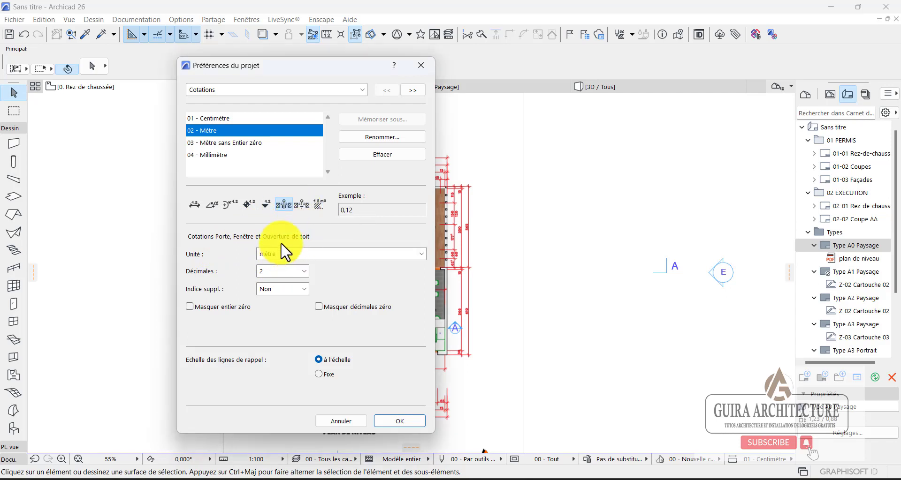
pyautogui.click(300, 204)
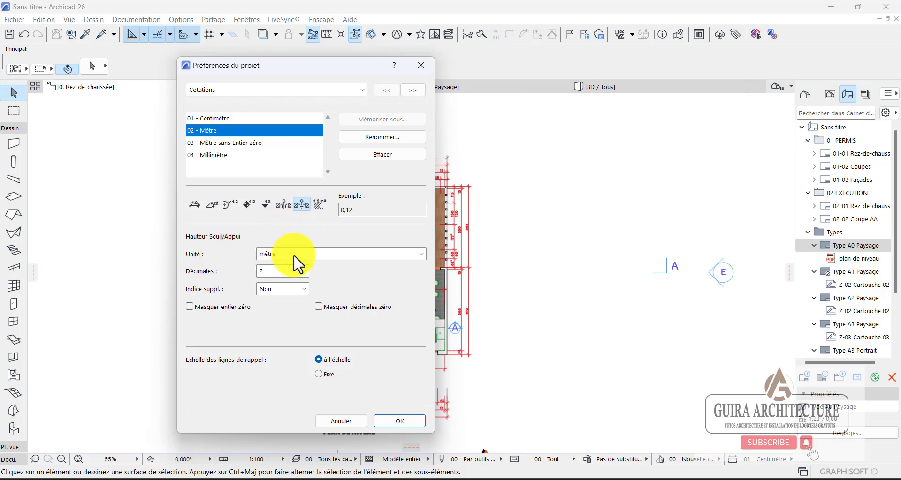
pyautogui.click(319, 204)
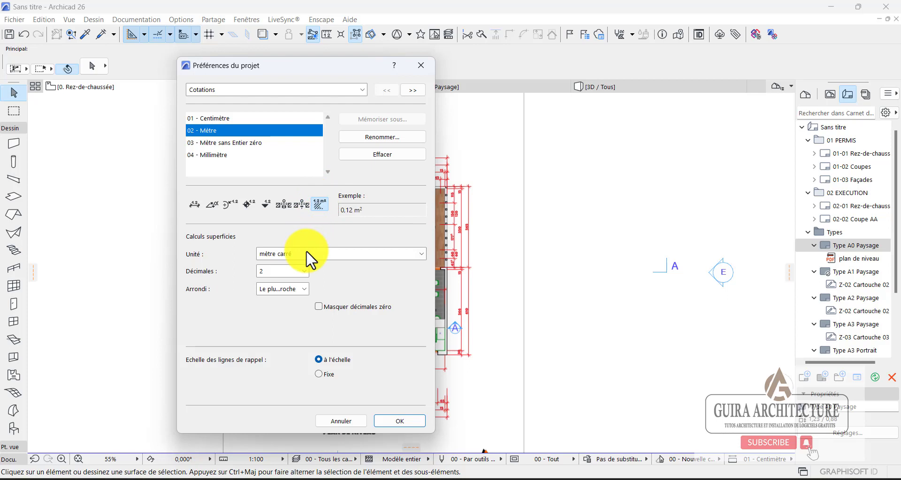
pyautogui.click(340, 256)
pyautogui.click(340, 256)
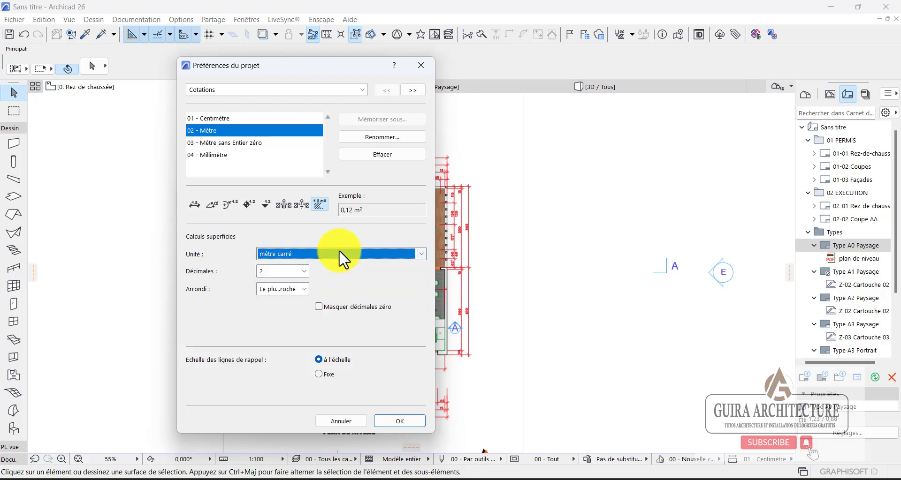
pyautogui.click(386, 420)
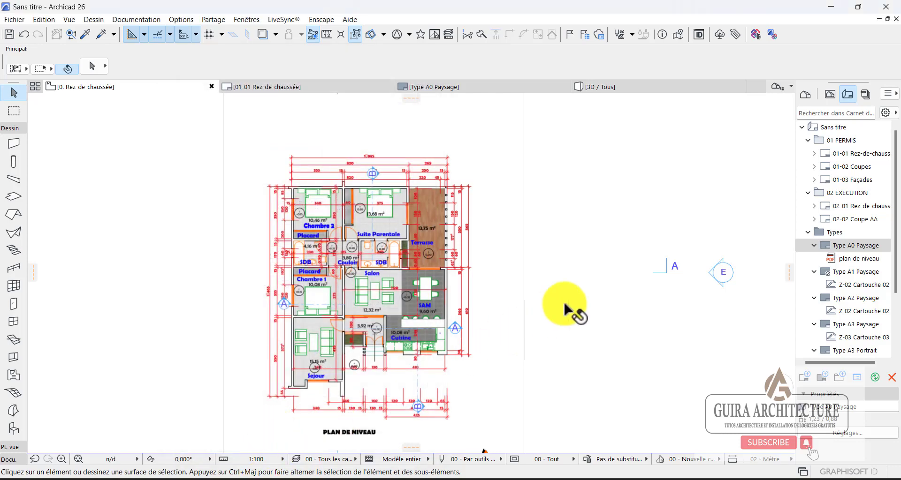
# Display the project map and open the storey settings from the Rez-de-chaussée storey
pyautogui.click(806, 95)
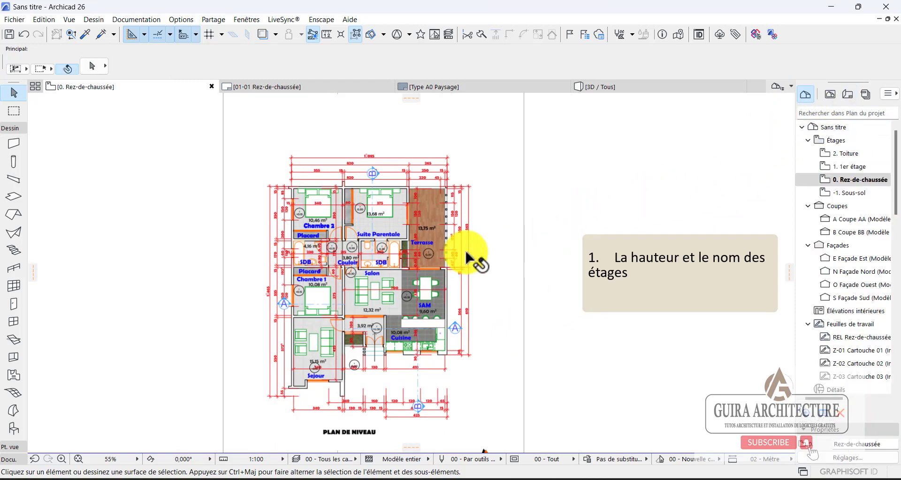
pyautogui.scroll(-1, 466, 257)
pyautogui.moveTo(650, 225); pyautogui.dragTo(575, 268, button='middle')
pyautogui.scroll(-1, 517, 255)
pyautogui.scroll(3, 348, 245)
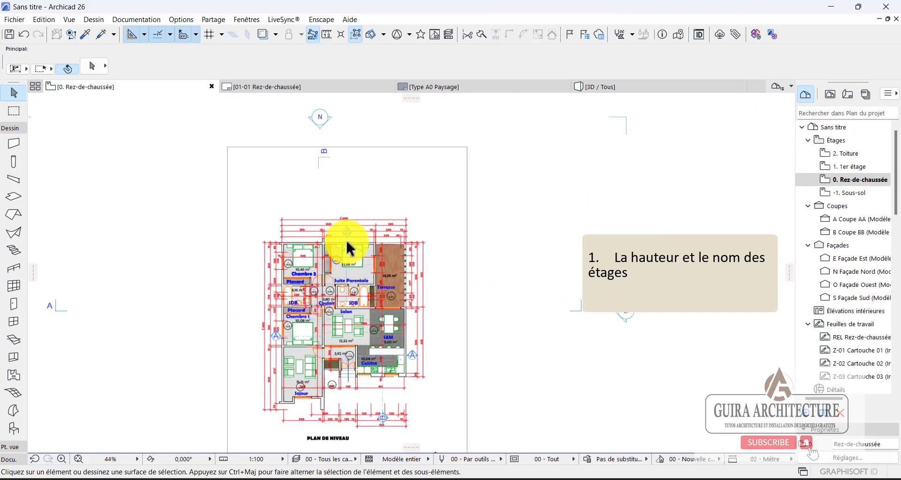
pyautogui.scroll(-2, 449, 196)
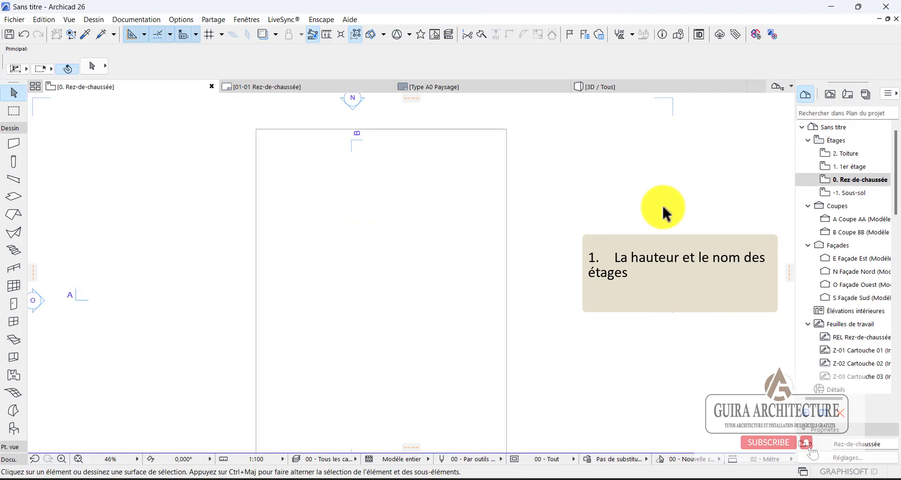
pyautogui.moveTo(662, 204); pyautogui.dragTo(647, 216, button='middle')
pyautogui.scroll(-1, 817, 141)
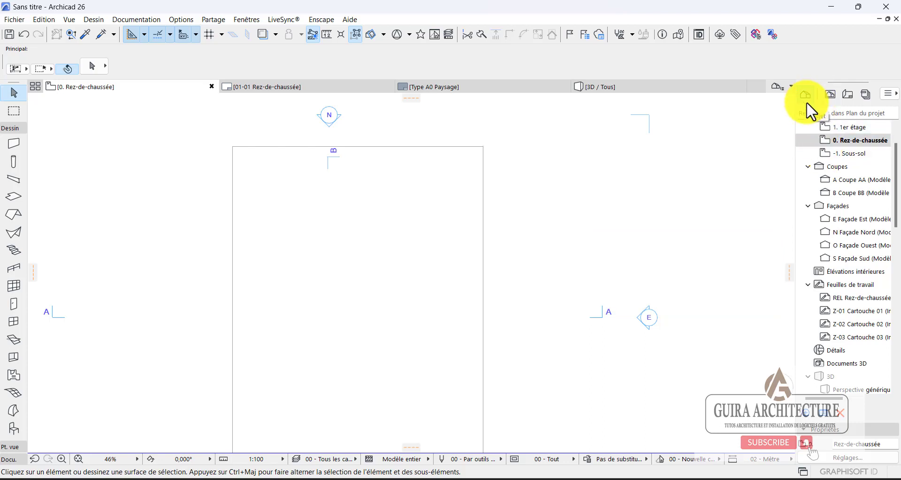
pyautogui.scroll(1, 833, 141)
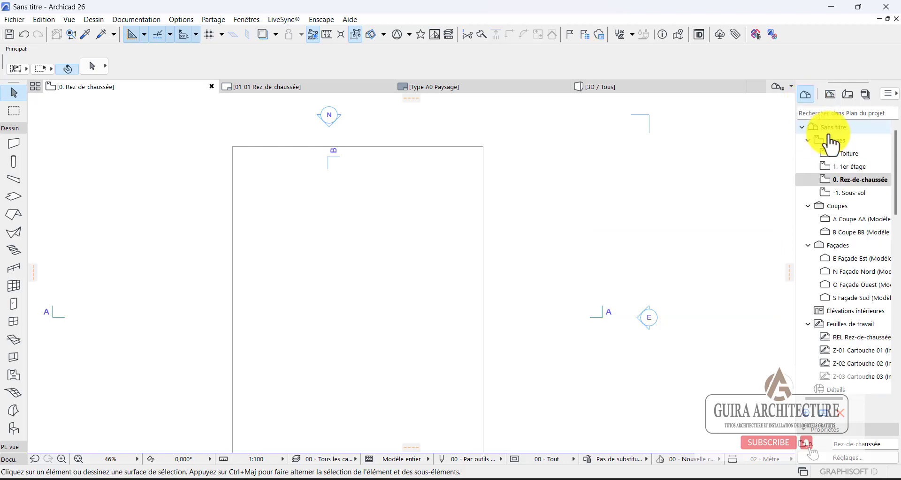
pyautogui.rightClick(837, 180)
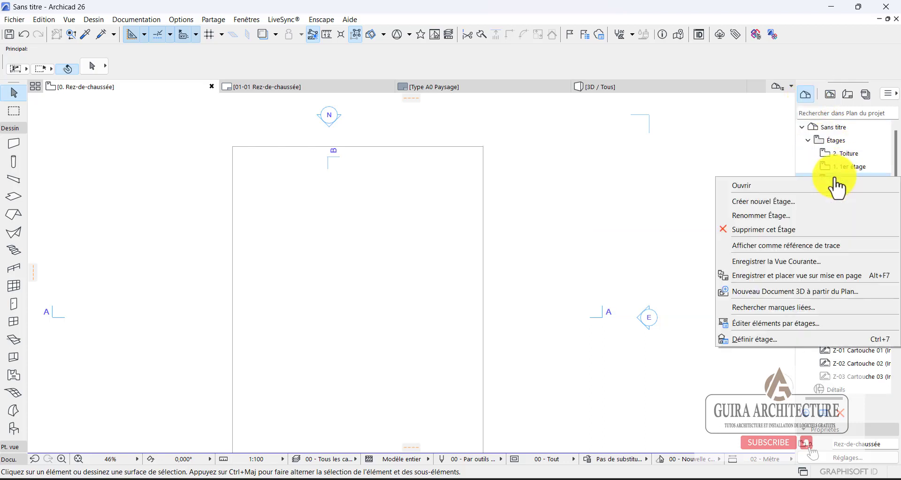
pyautogui.click(779, 341)
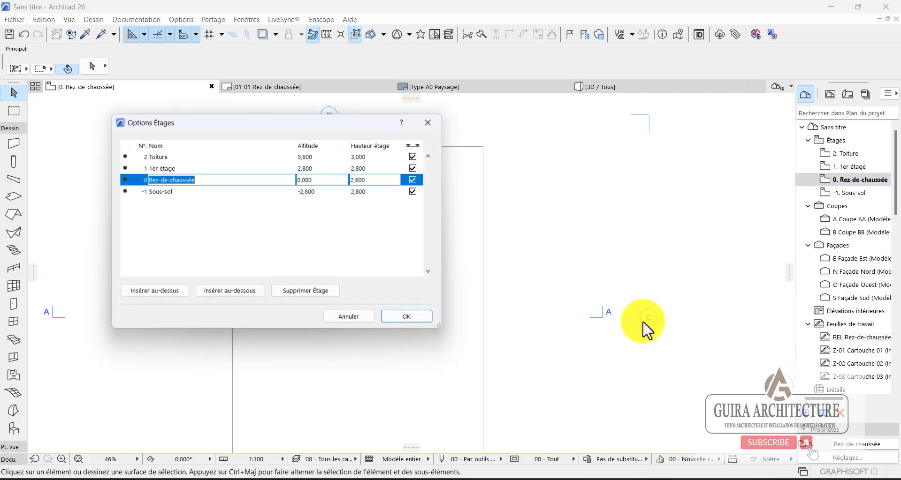
pyautogui.moveTo(272, 124); pyautogui.dragTo(488, 135)
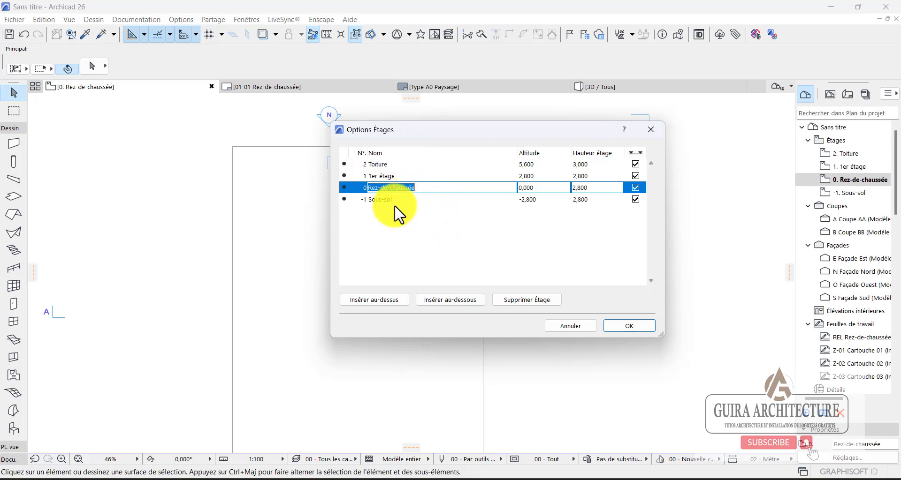
# Delete the Sous-sol storey and insert a new storey named "sous sol" below Rez-de-chaussée
pyautogui.click(554, 199)
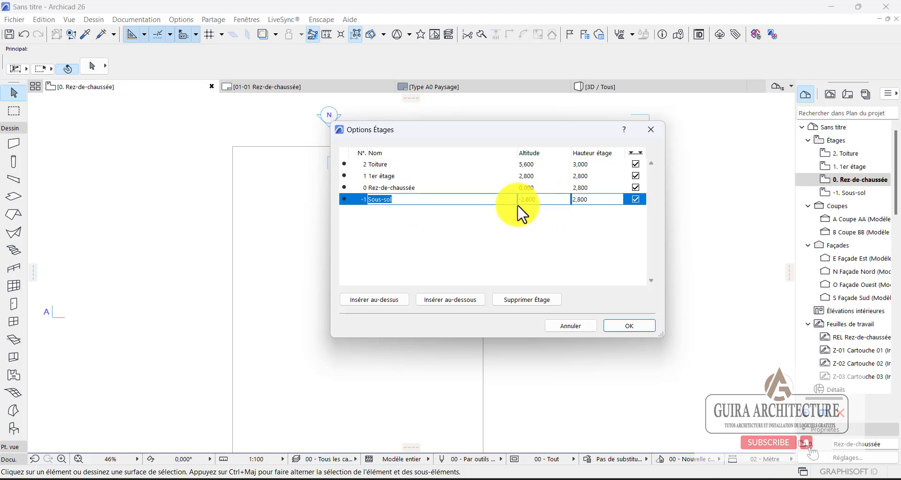
pyautogui.click(518, 298)
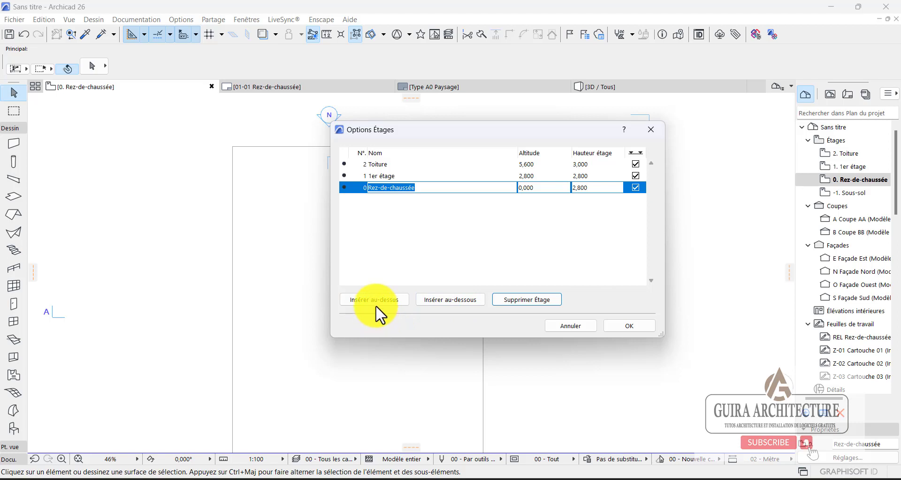
pyautogui.click(448, 300)
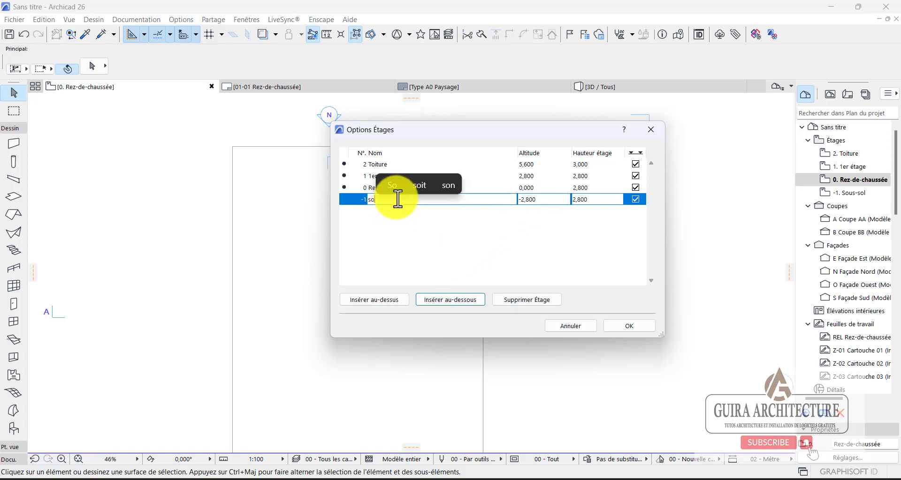
pyautogui.write('us s')
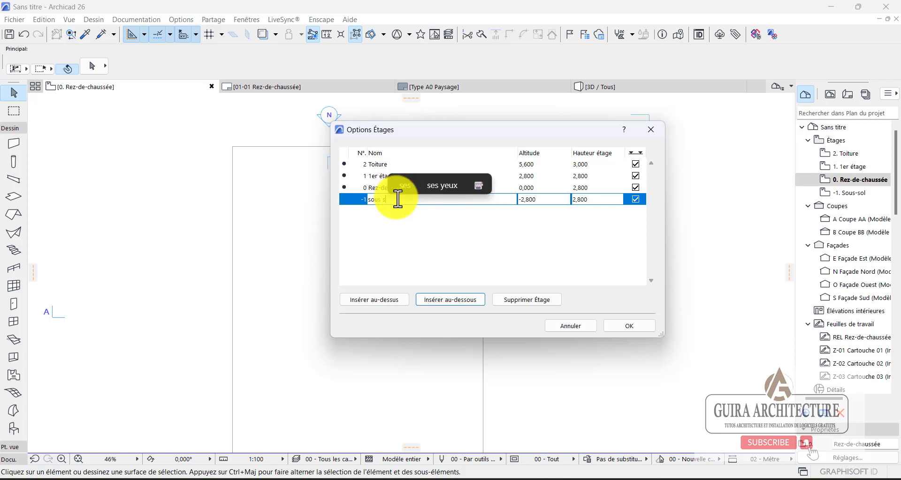
pyautogui.write('ol')
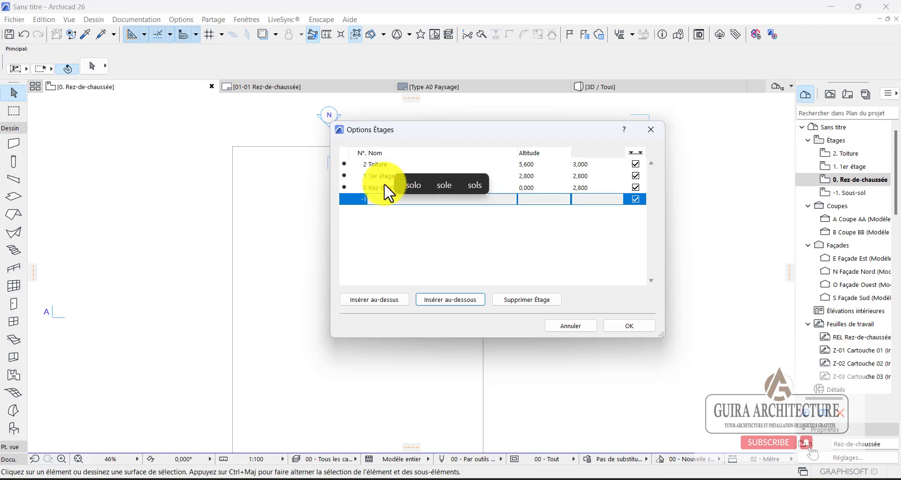
# Set the storey height of Rez-de-chaussée to 3,300
pyautogui.click(384, 187)
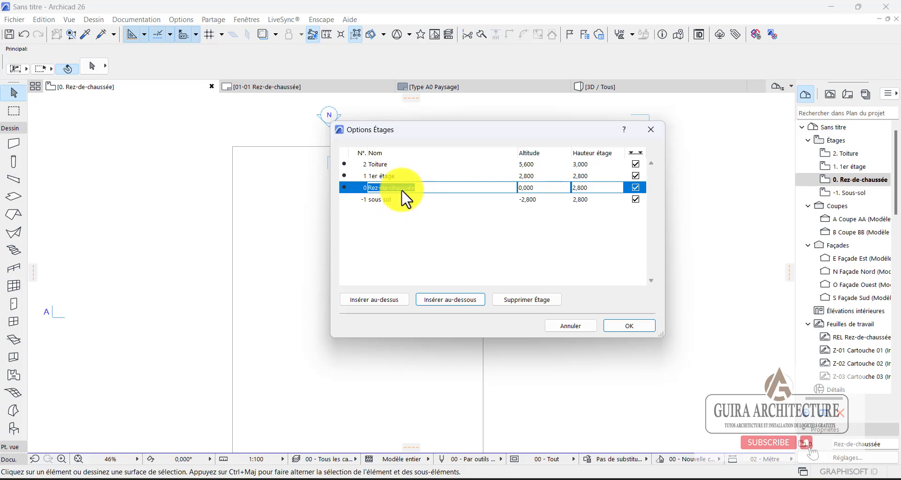
pyautogui.doubleClick(595, 192)
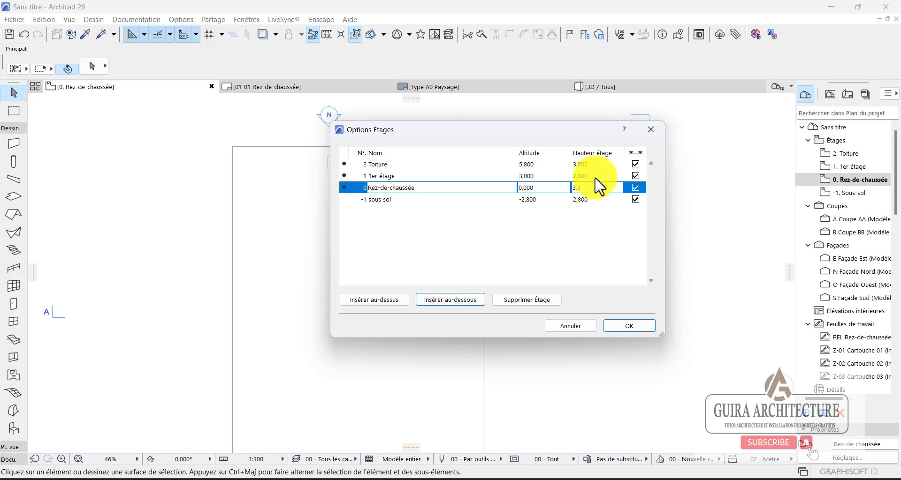
pyautogui.click(595, 176)
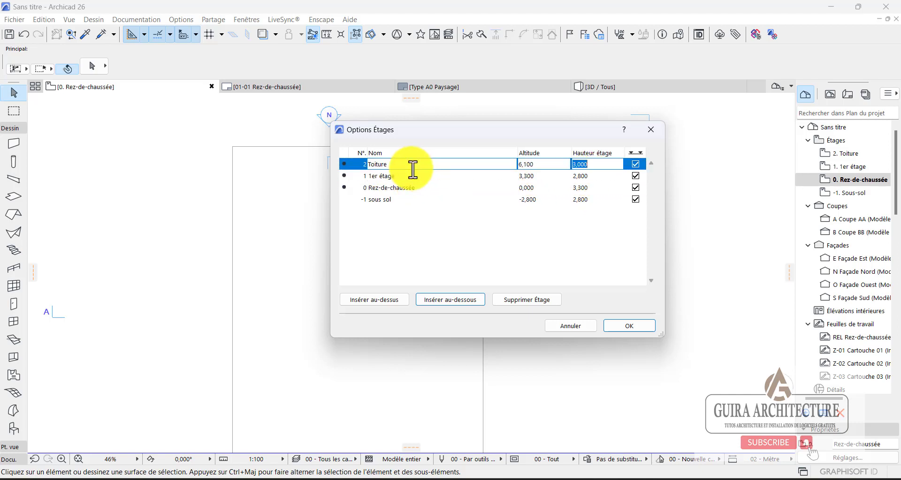
# Rename storey 1 as R+1 and select its storey height value
pyautogui.moveTo(408, 176); pyautogui.dragTo(363, 178)
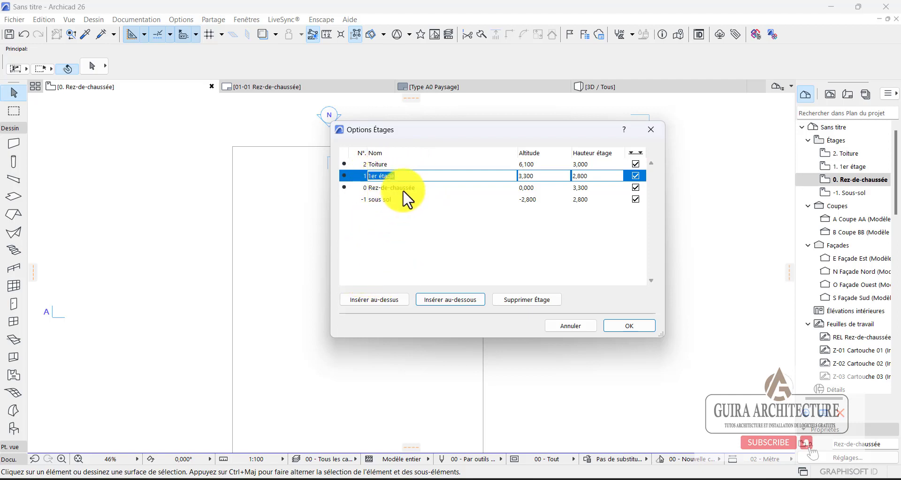
pyautogui.write('r')
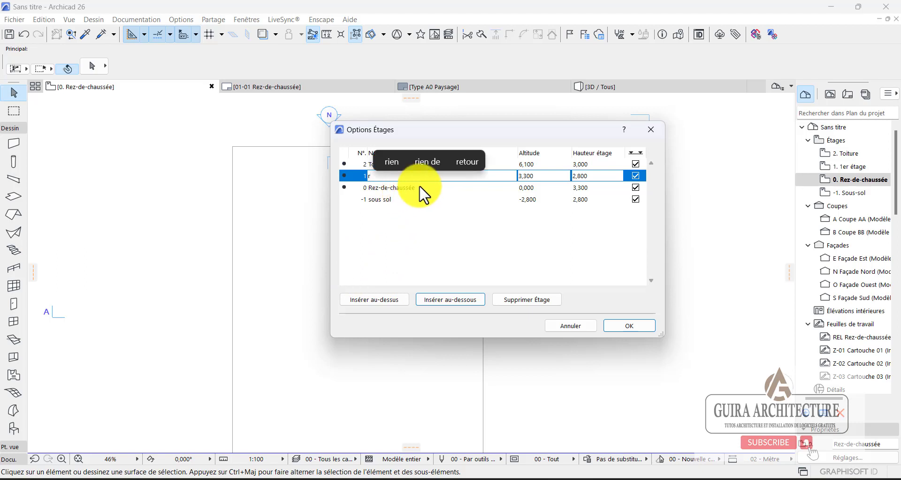
pyautogui.press('BackSpace')
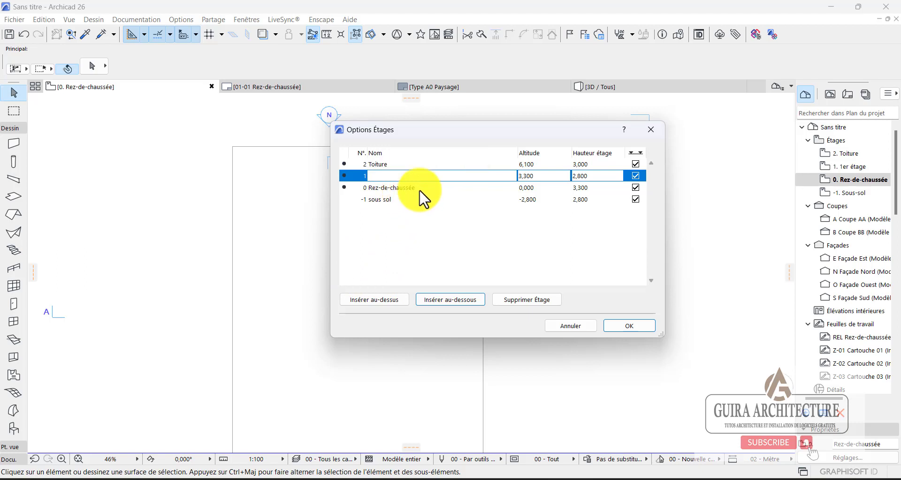
pyautogui.write('R+1')
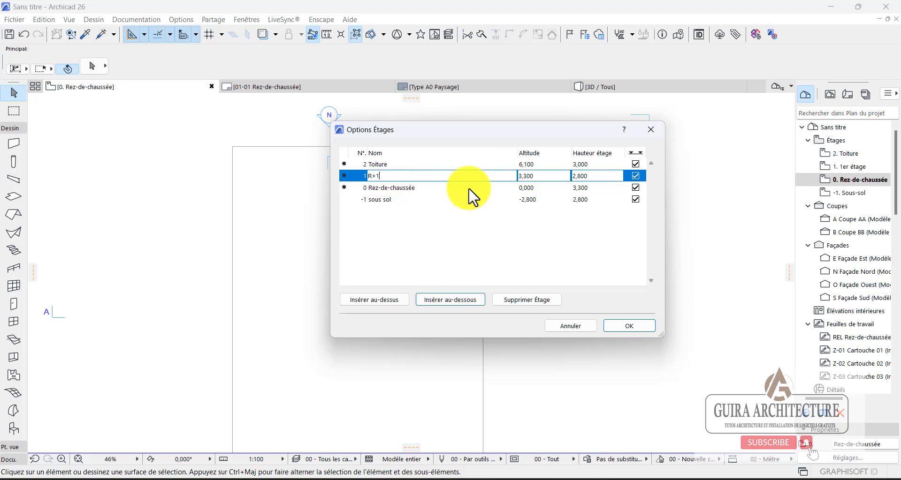
pyautogui.click(582, 176)
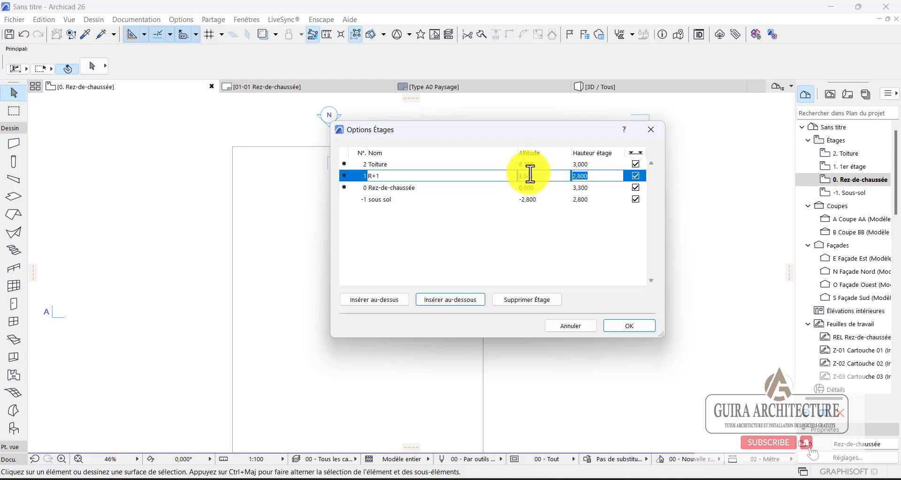
# Insert a new storey above Toiture and rename storey 2 as R+1
pyautogui.click(397, 164)
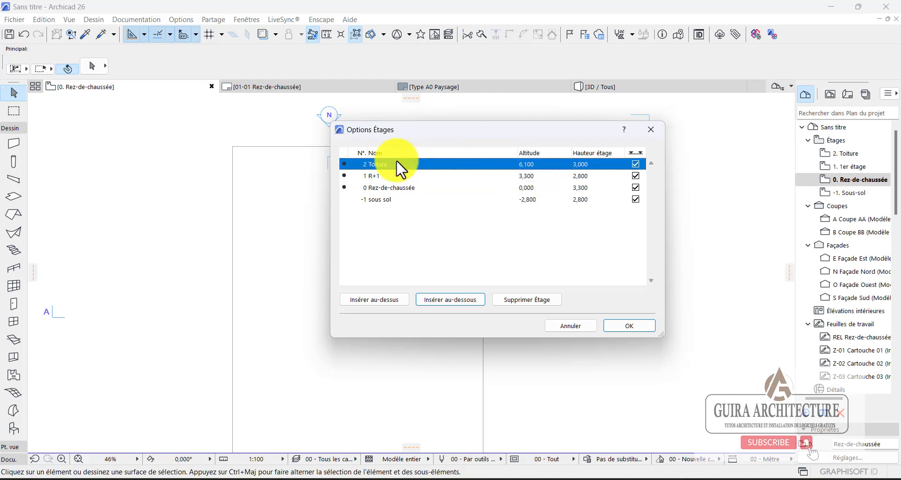
pyautogui.click(374, 300)
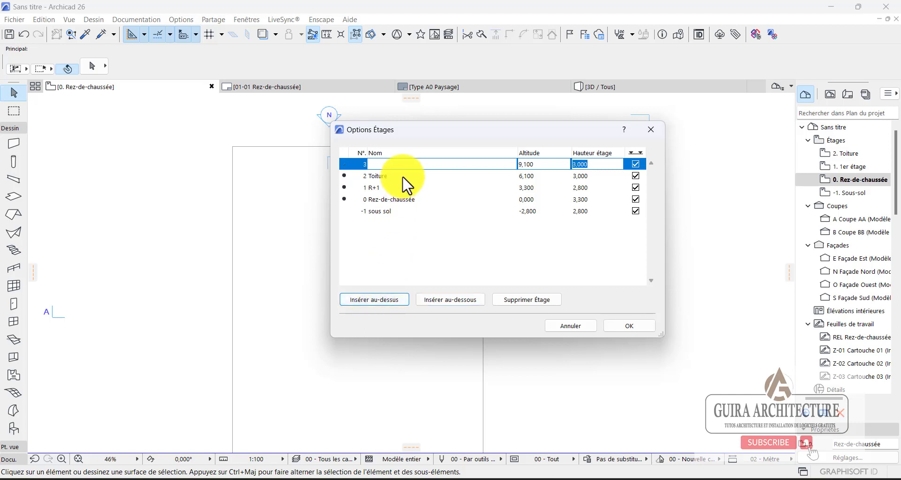
pyautogui.click(403, 177)
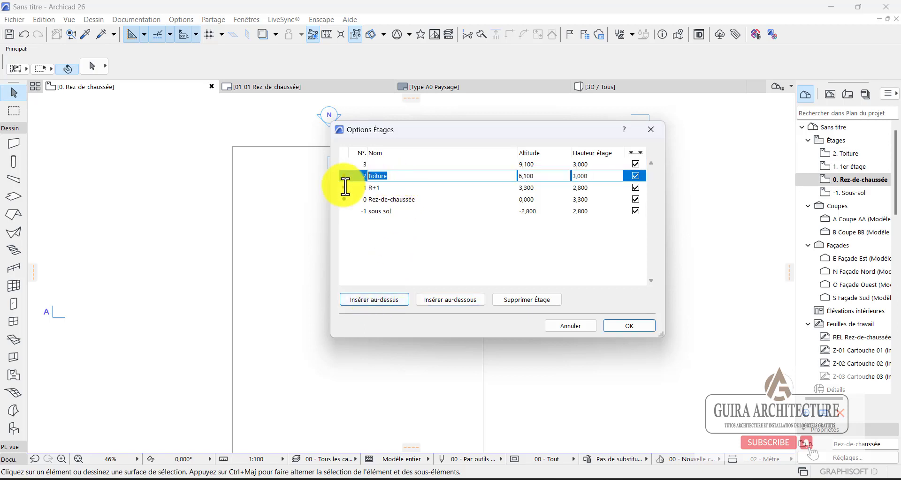
pyautogui.write('R+1')
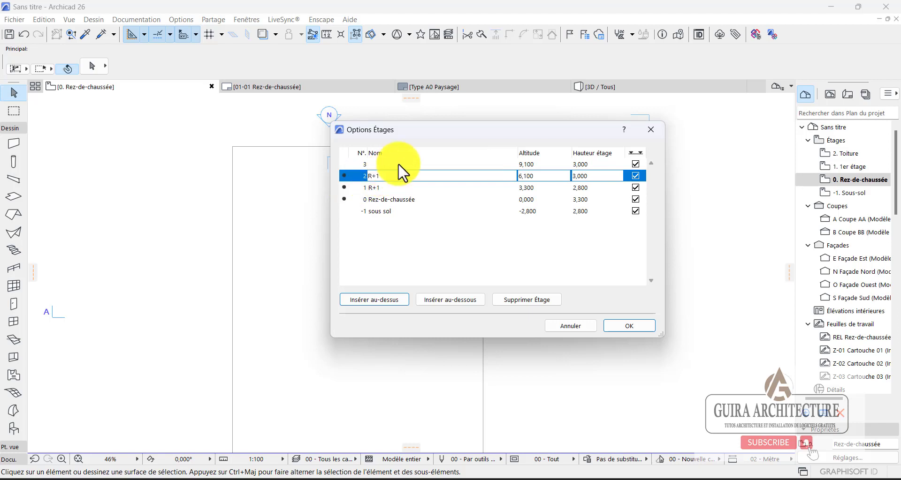
# Name storey 3 TOITURE and apply the storey settings, accepting the deletion of the removed storey
pyautogui.click(464, 165)
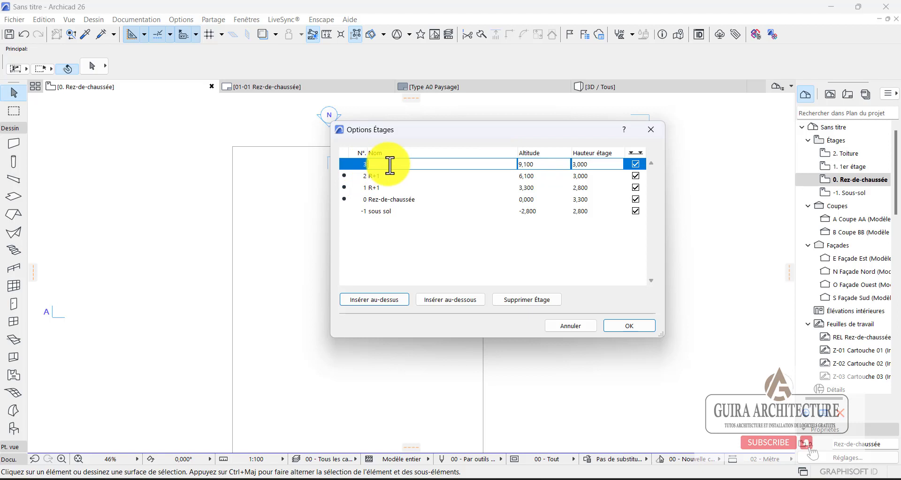
pyautogui.write('TOITU')
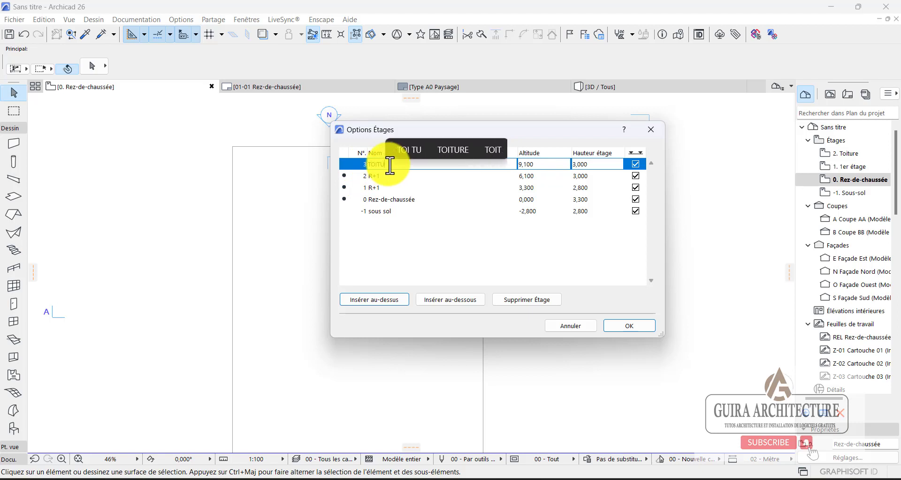
pyautogui.write('RE')
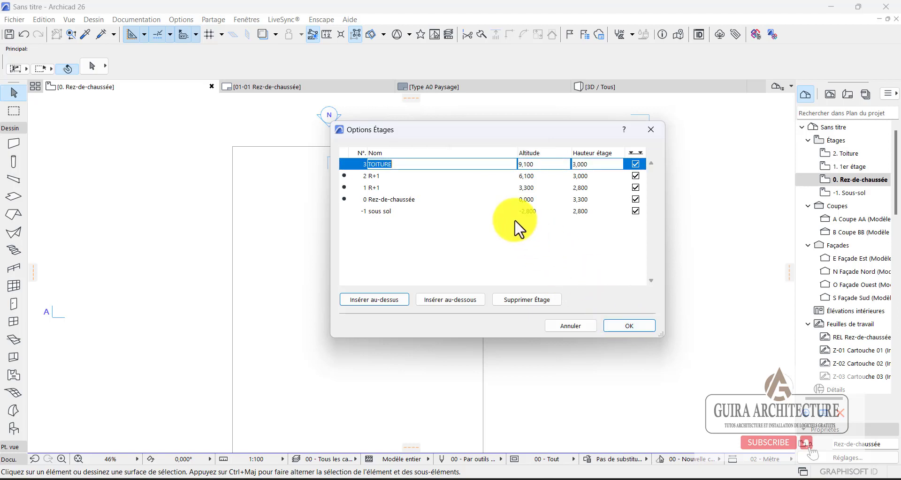
pyautogui.click(632, 324)
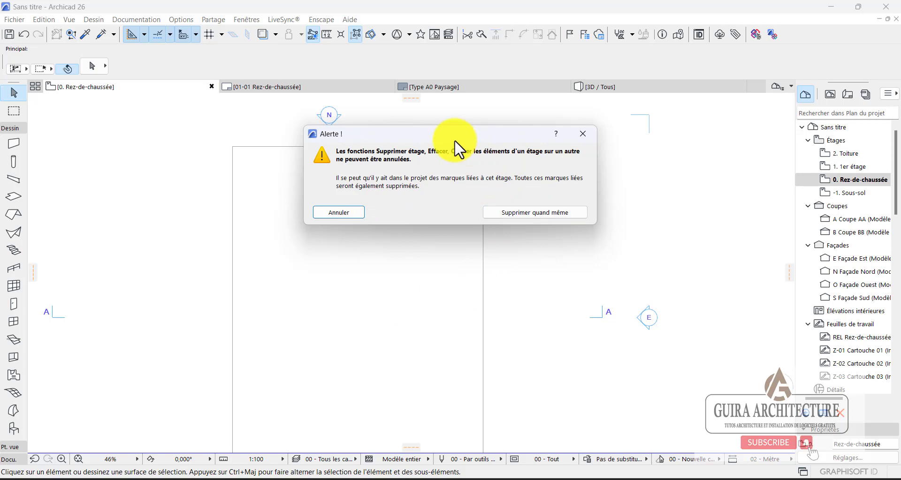
pyautogui.moveTo(453, 141); pyautogui.dragTo(387, 188)
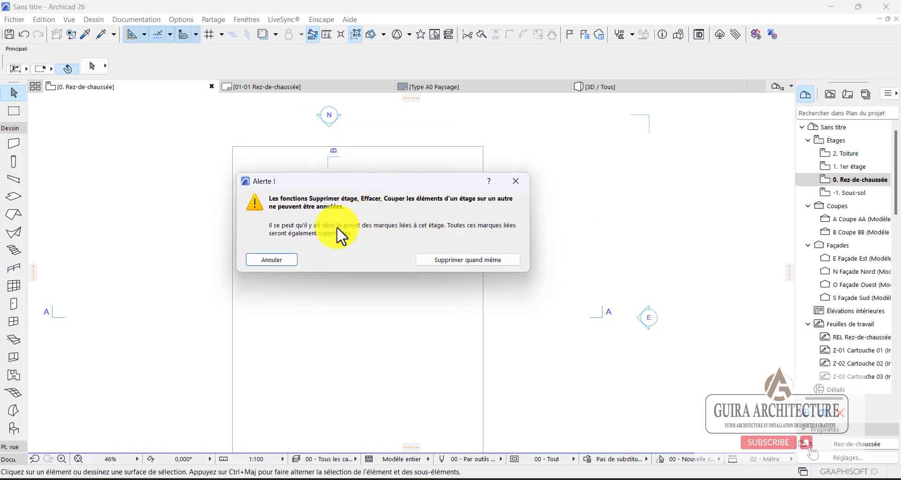
pyautogui.click(443, 258)
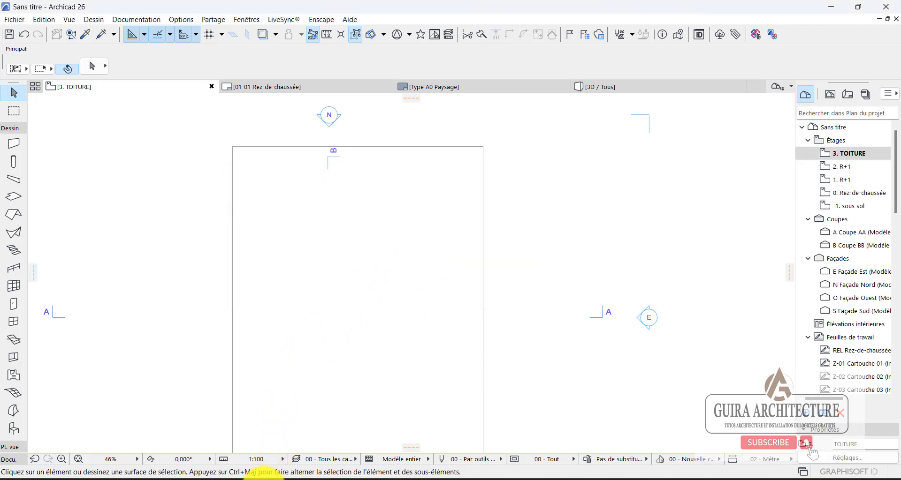
# Open the Rez-de-chaussée floor plan and examine the plan and its surrounding elevation and section markers
pyautogui.scroll(-1, 843, 187)
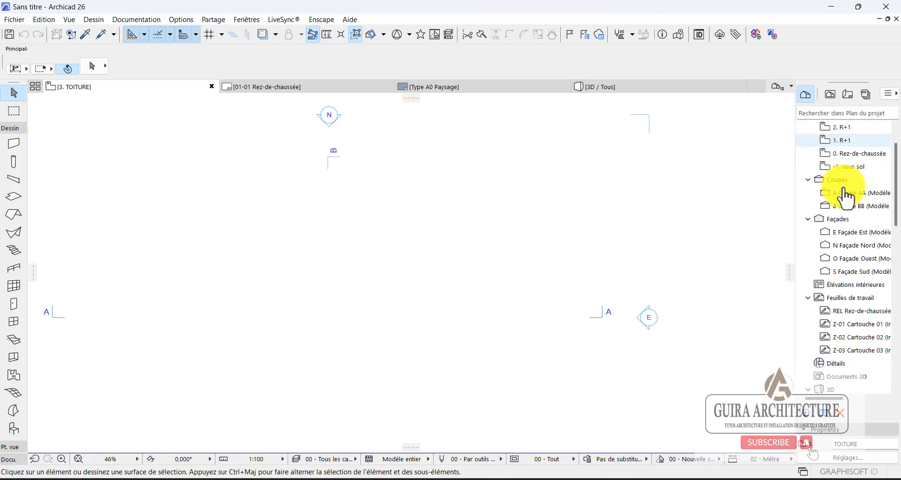
pyautogui.scroll(1, 844, 196)
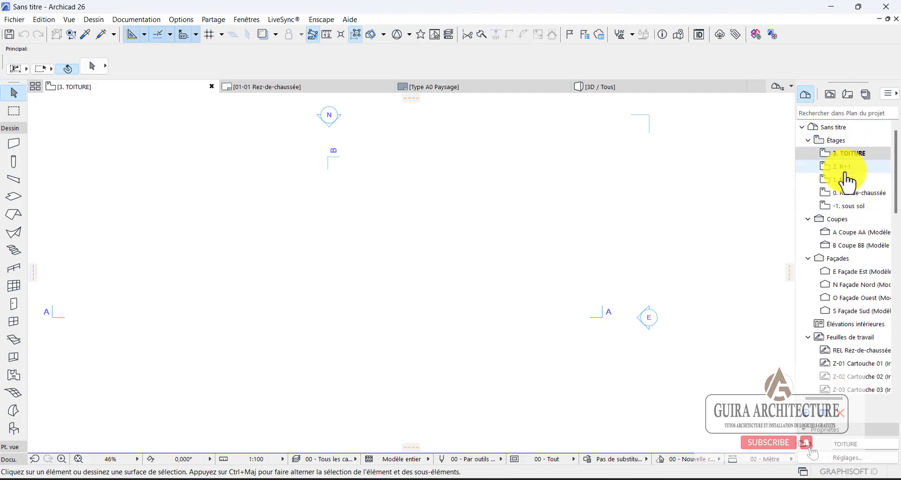
pyautogui.click(841, 192)
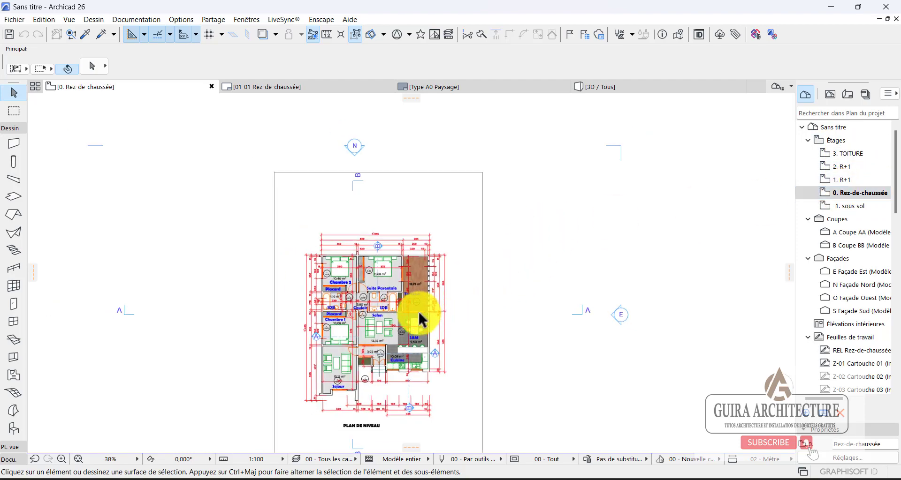
pyautogui.scroll(2, 326, 301)
pyautogui.scroll(-2, 325, 301)
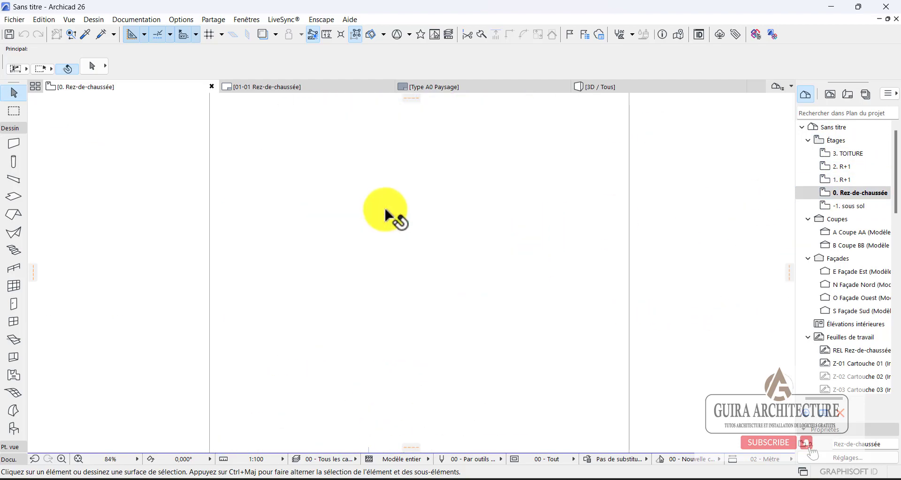
pyautogui.scroll(-2, 396, 227)
pyautogui.moveTo(460, 174); pyautogui.dragTo(436, 235, button='middle')
pyautogui.moveTo(503, 192); pyautogui.dragTo(484, 241, button='middle')
pyautogui.scroll(2, 469, 181)
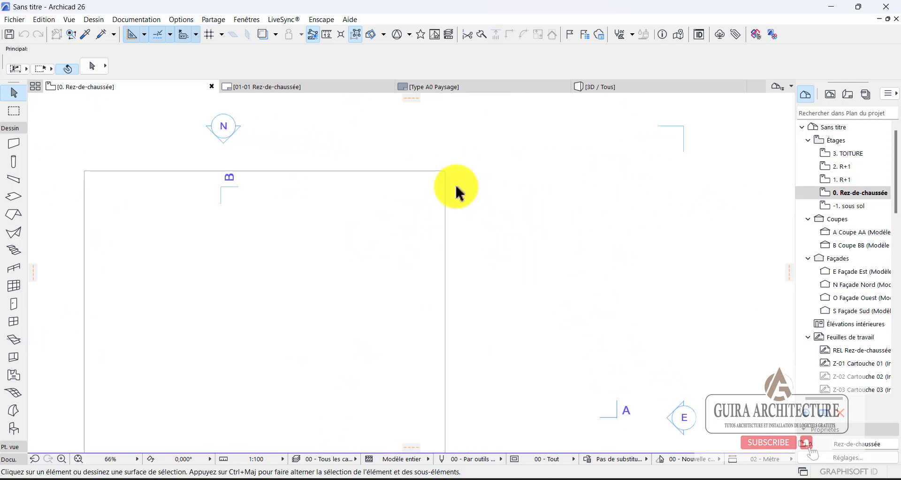
pyautogui.moveTo(458, 193); pyautogui.dragTo(471, 245, button='middle')
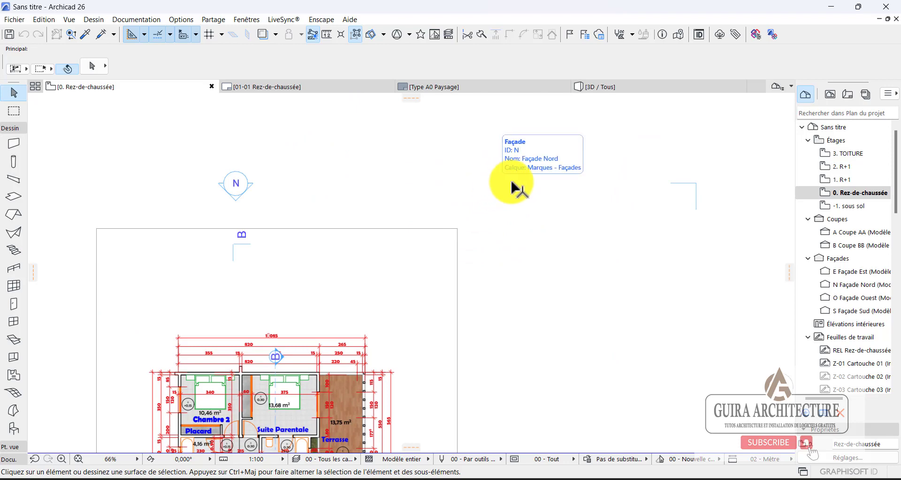
pyautogui.scroll(-2, 493, 192)
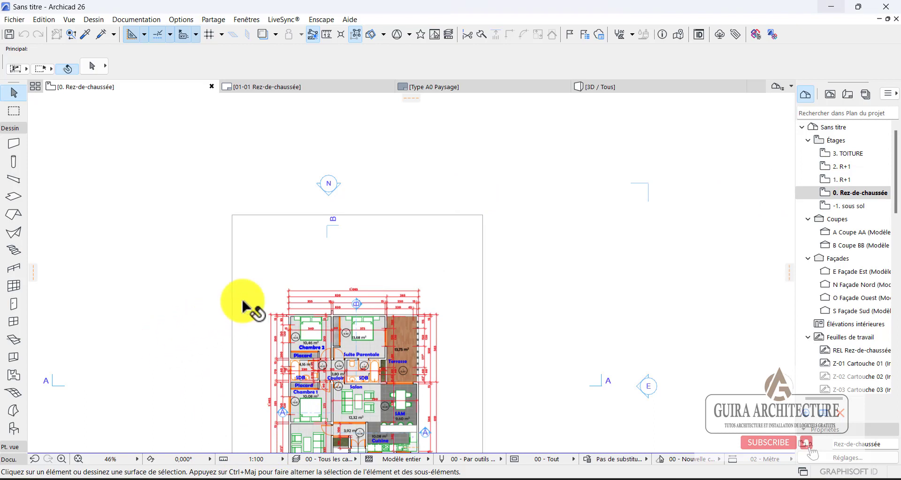
pyautogui.moveTo(243, 301)
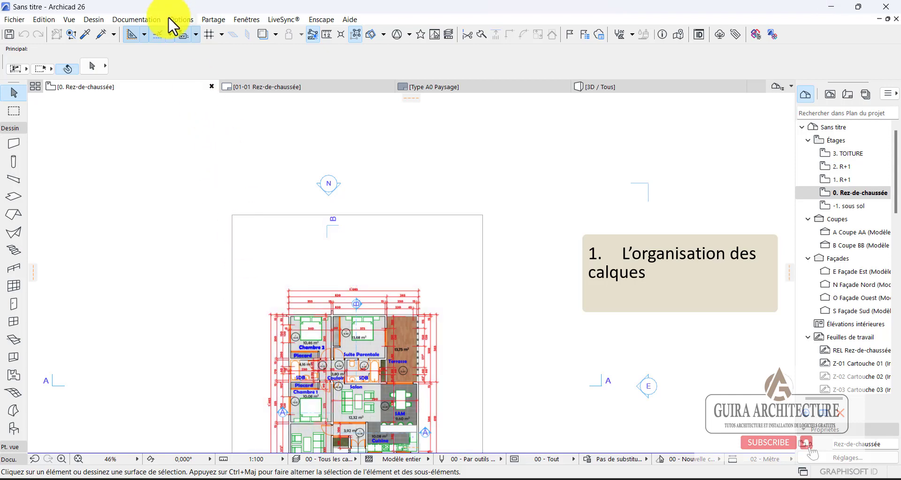
pyautogui.click(153, 18)
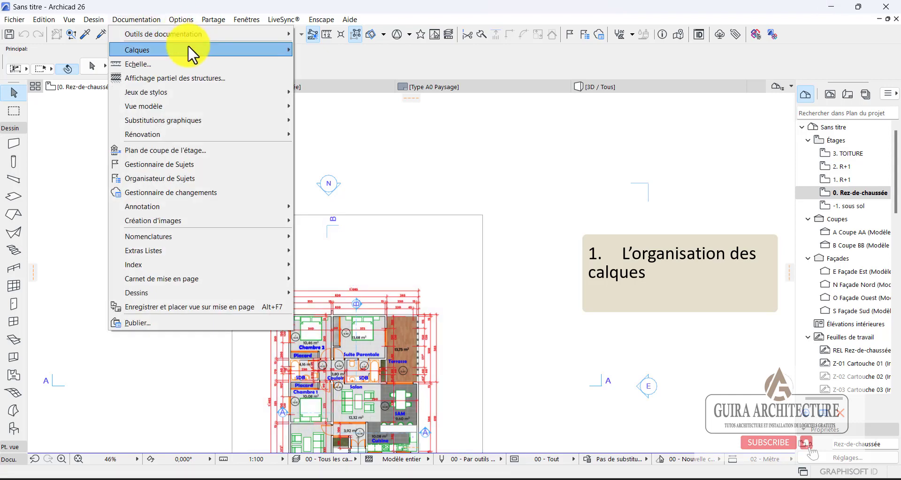
pyautogui.moveTo(190, 47)
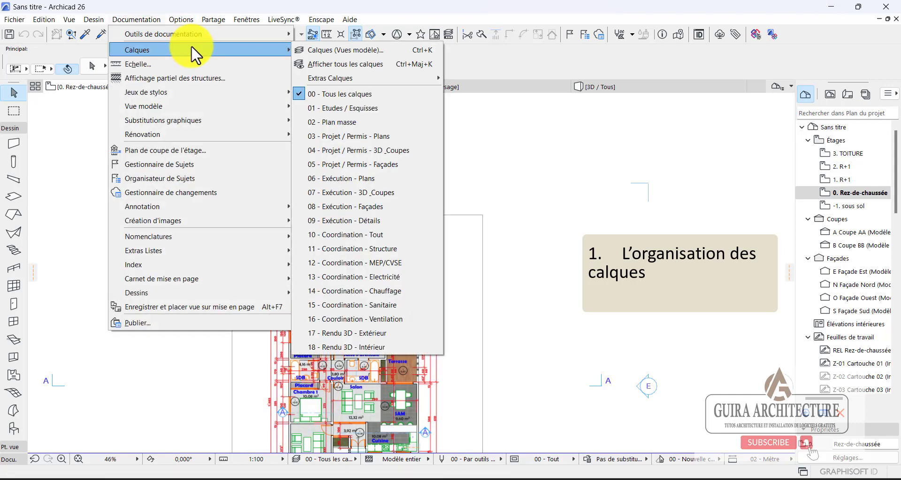
pyautogui.click(322, 50)
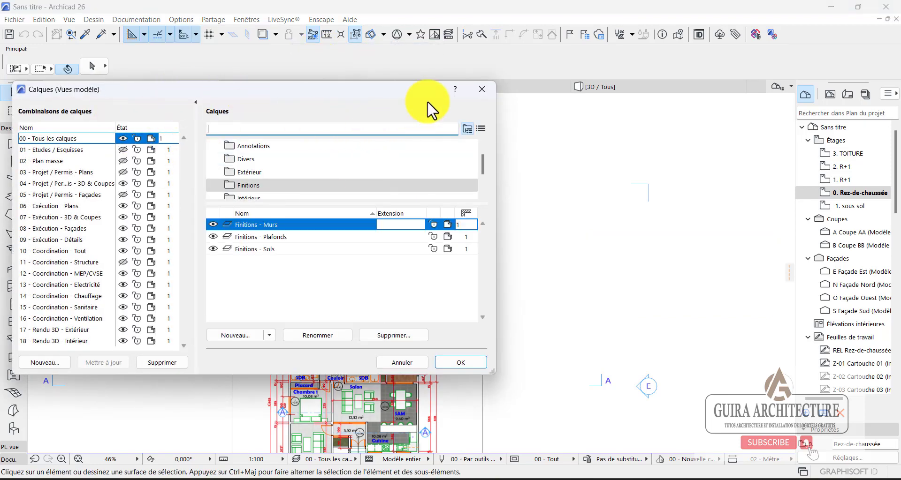
pyautogui.click(480, 90)
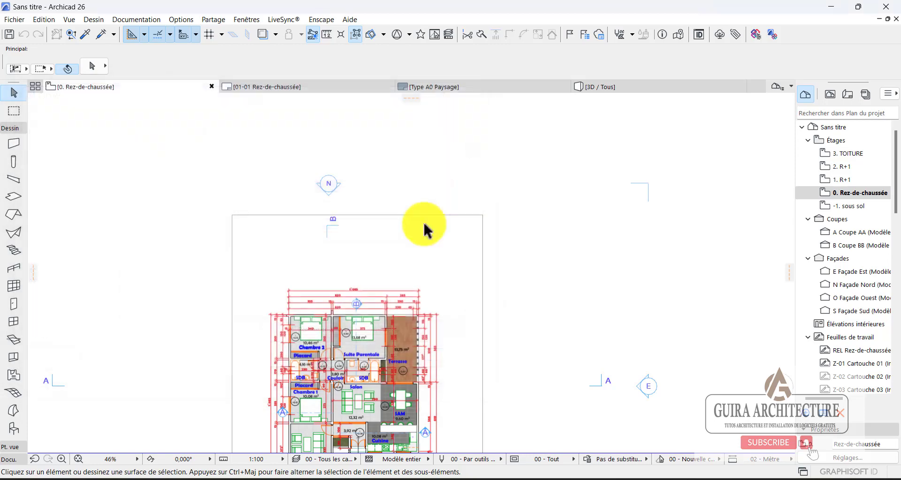
# Open the model view layer settings and examine the combinations 01 - Etudes / Esquisses, 02 - Plan masse and 16 - Coordination - Ventilation
pyautogui.click(297, 460)
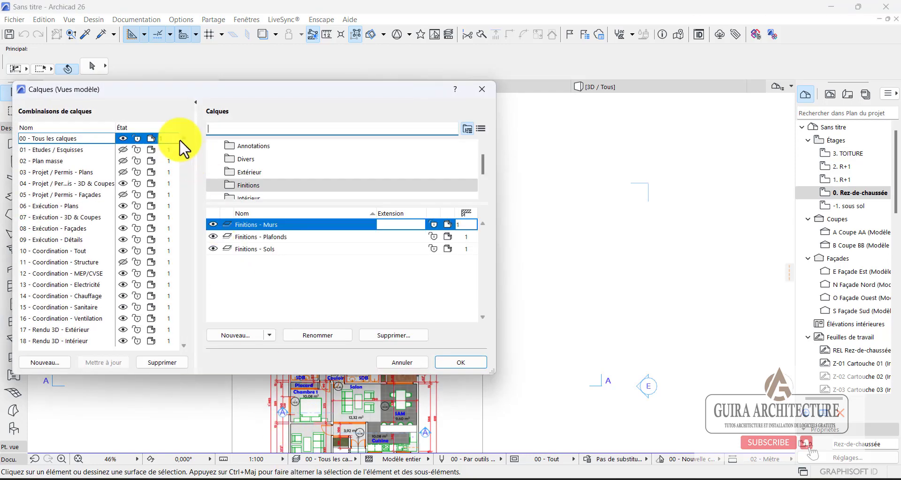
pyautogui.moveTo(209, 88); pyautogui.dragTo(420, 59)
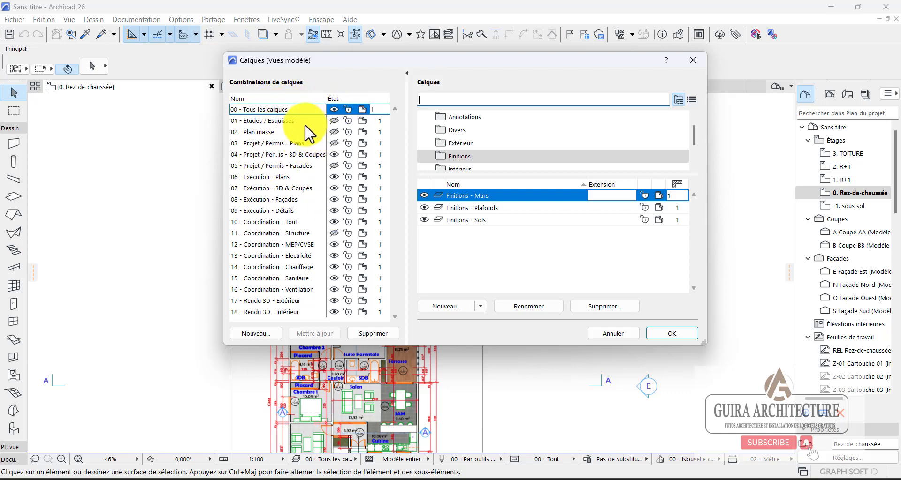
pyautogui.click(277, 122)
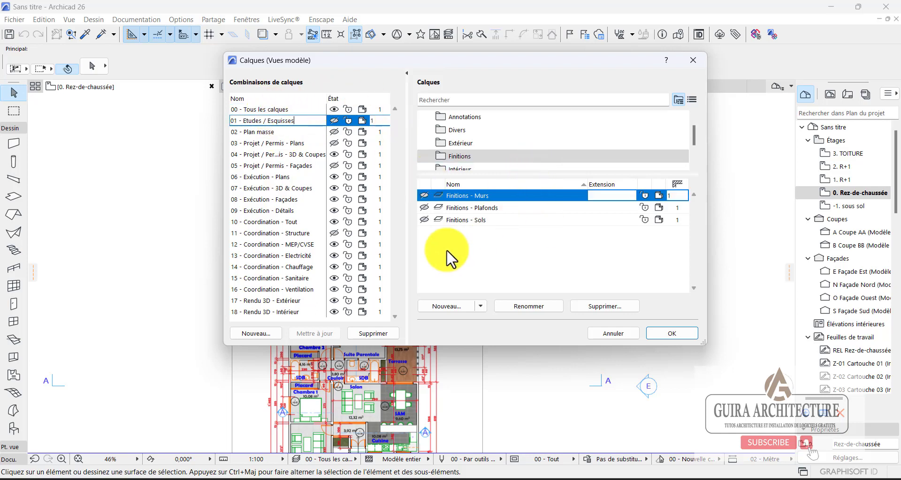
pyautogui.click(266, 132)
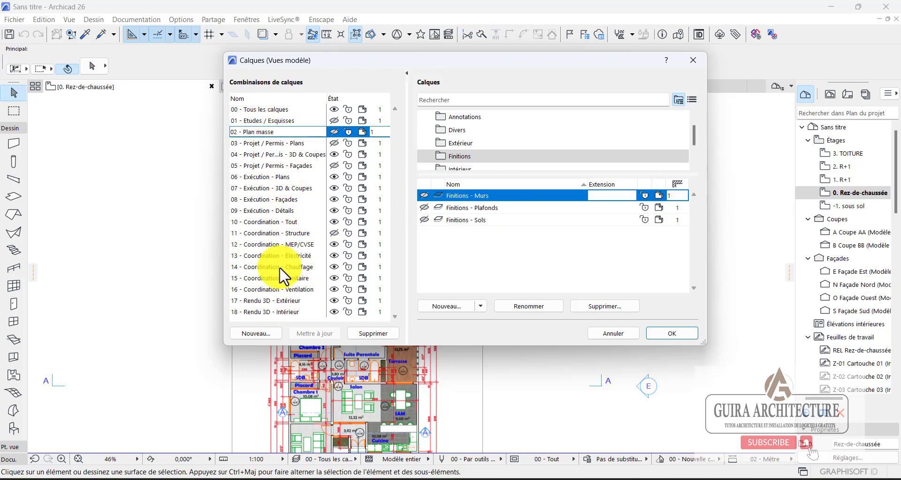
pyautogui.click(270, 289)
pyautogui.click(268, 287)
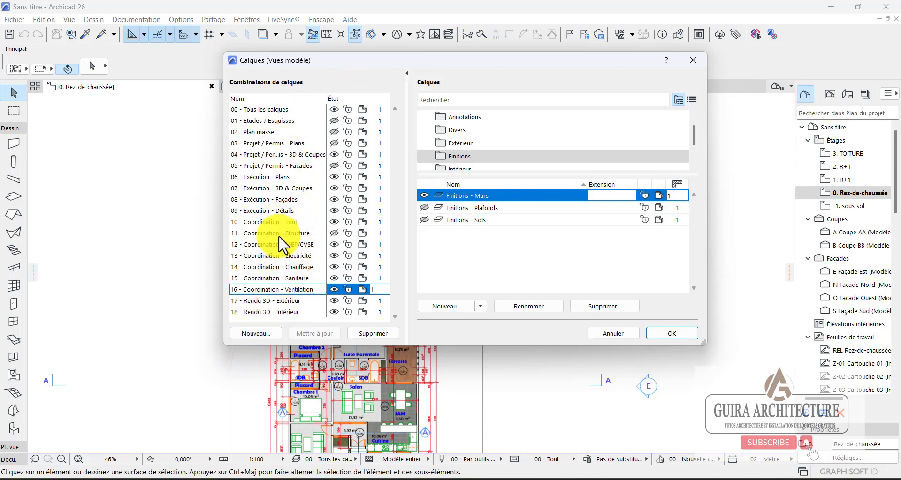
# Create a new layer combination named "fluides"
pyautogui.click(270, 334)
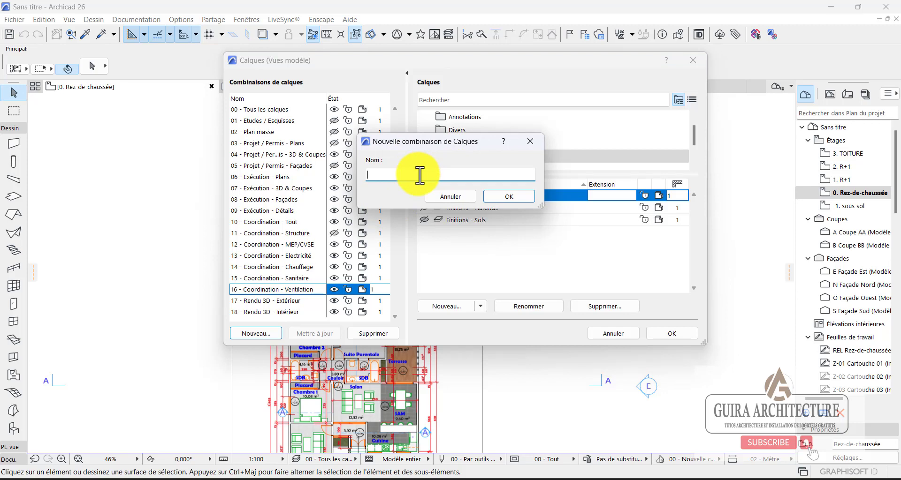
pyautogui.write('fluide')
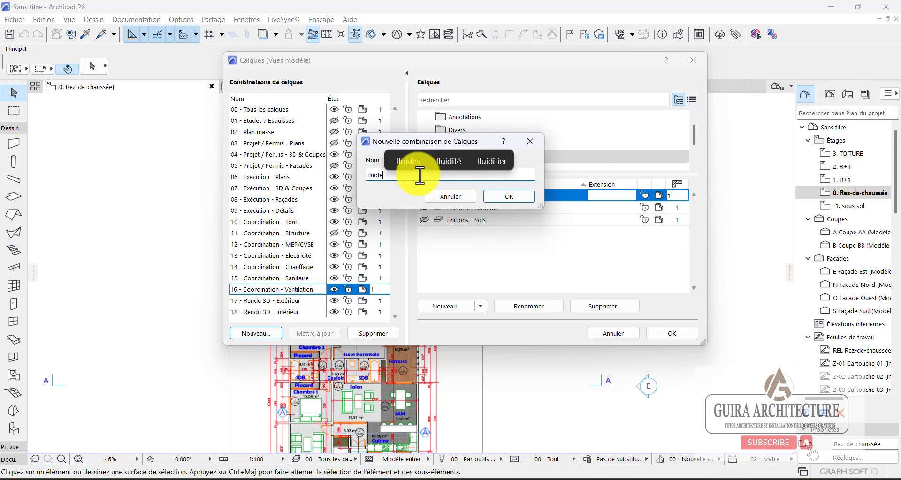
pyautogui.click(396, 164)
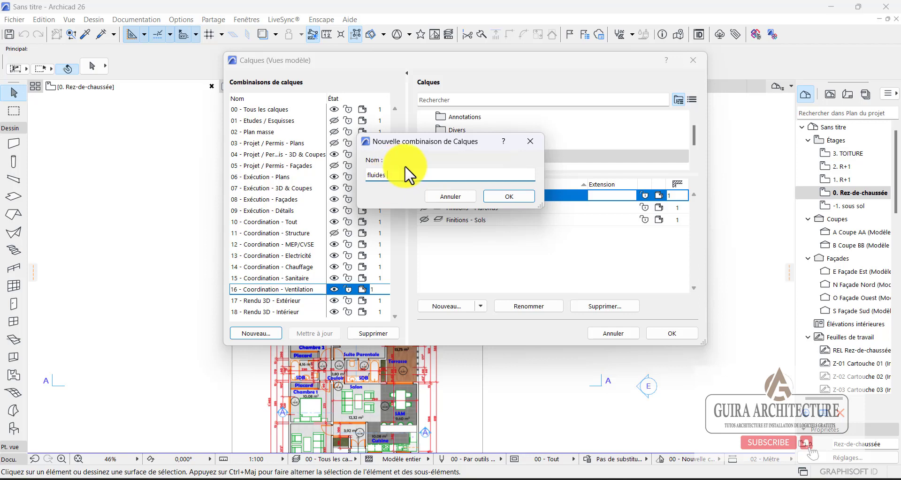
pyautogui.click(519, 196)
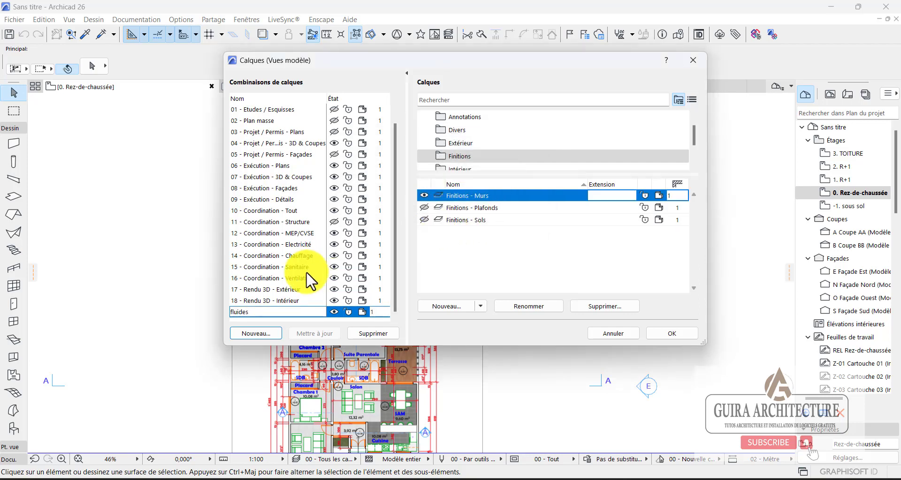
# Look through the layer folders and review the combinations 03 - Projet / Permis - Plans and 06 - Exécution - Plans
pyautogui.scroll(-1, 297, 188)
pyautogui.scroll(-1, 517, 166)
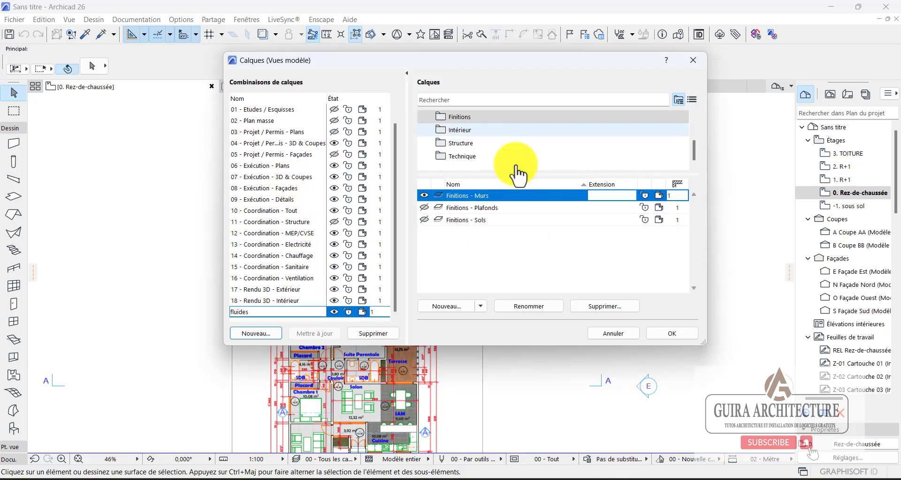
pyautogui.scroll(1, 516, 166)
pyautogui.scroll(1, 459, 140)
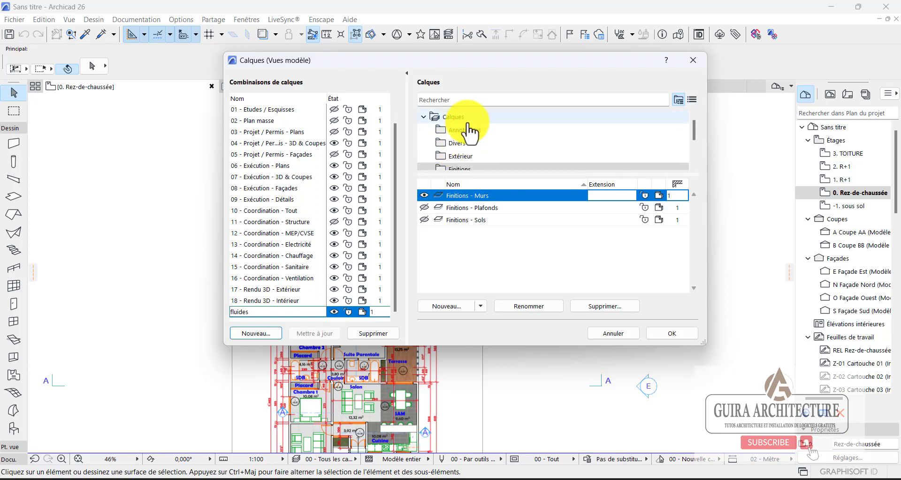
pyautogui.click(300, 136)
pyautogui.click(299, 136)
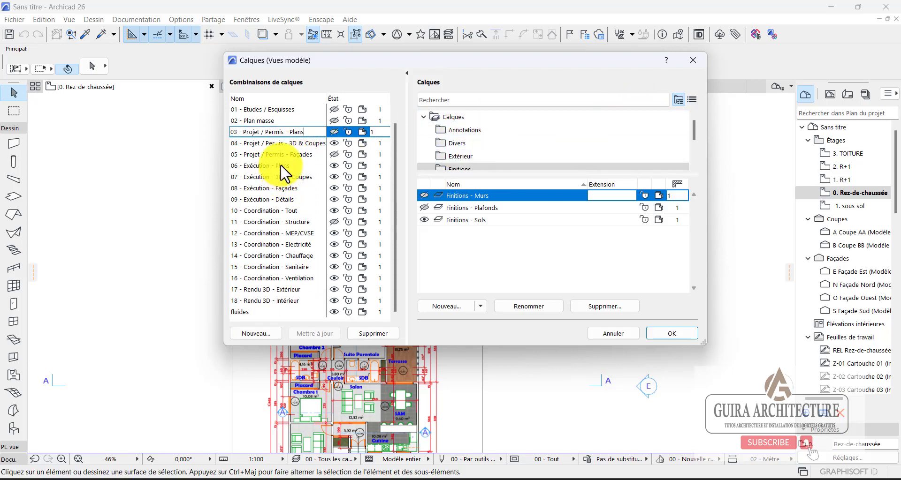
pyautogui.click(280, 165)
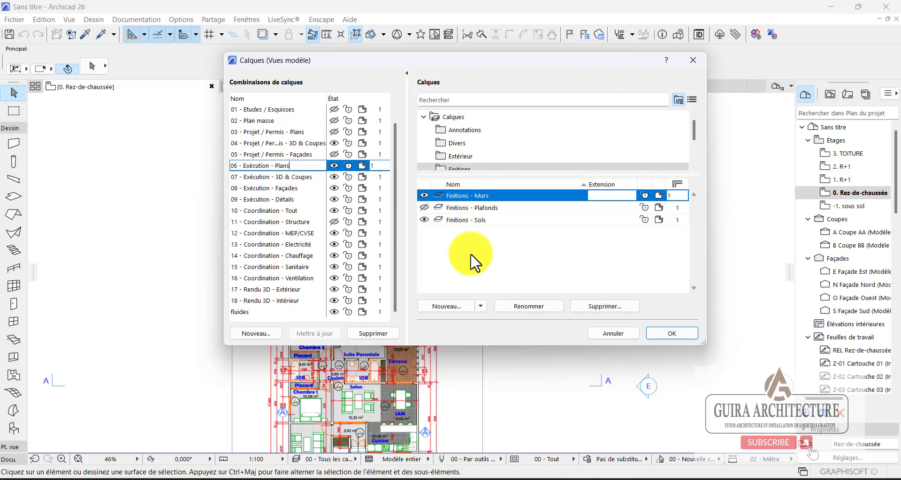
# Create a new layer named "aménagement extérieur" in the Finitions folder and apply the layer settings
pyautogui.click(443, 308)
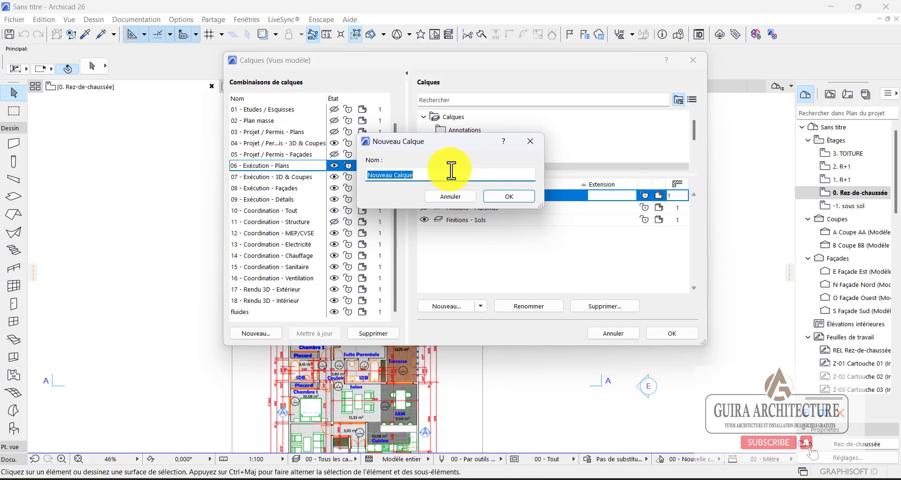
pyautogui.write('me')
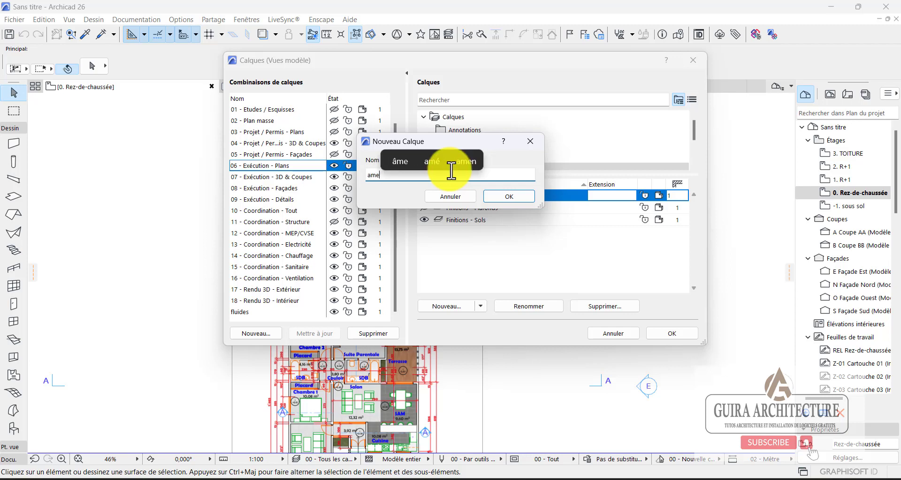
pyautogui.write('n')
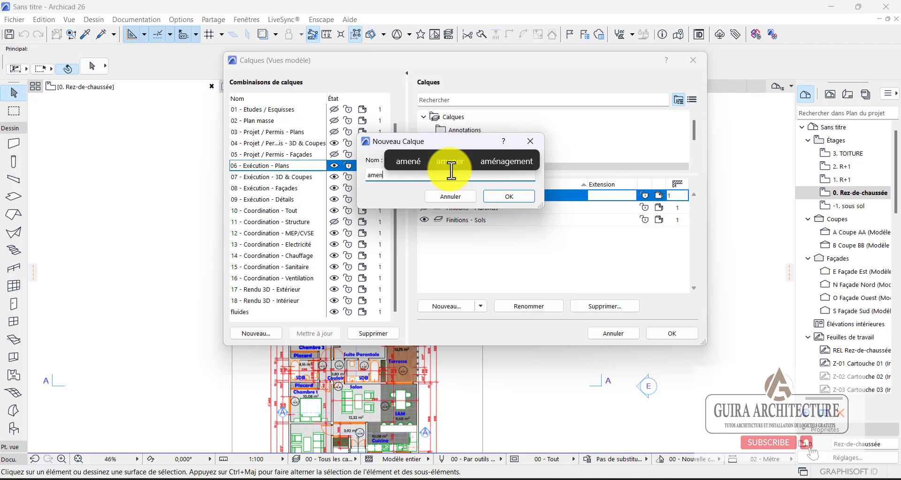
pyautogui.click(479, 161)
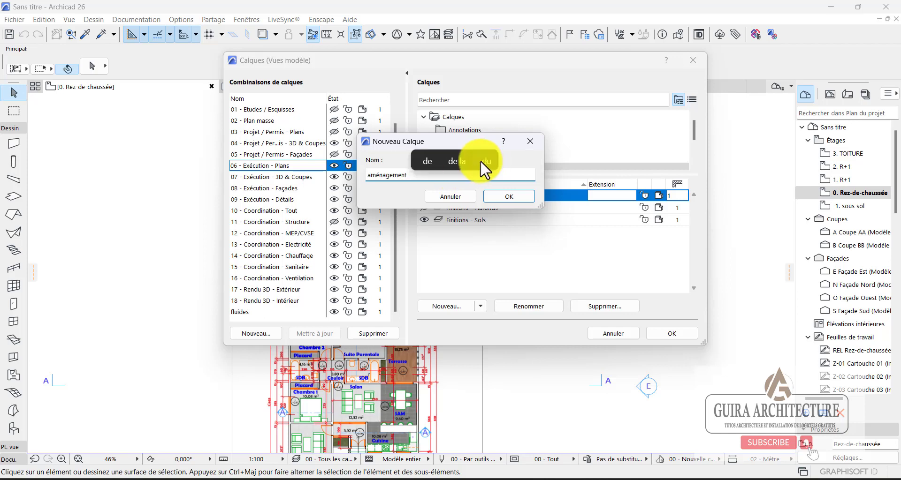
pyautogui.write('exte')
pyautogui.click(455, 161)
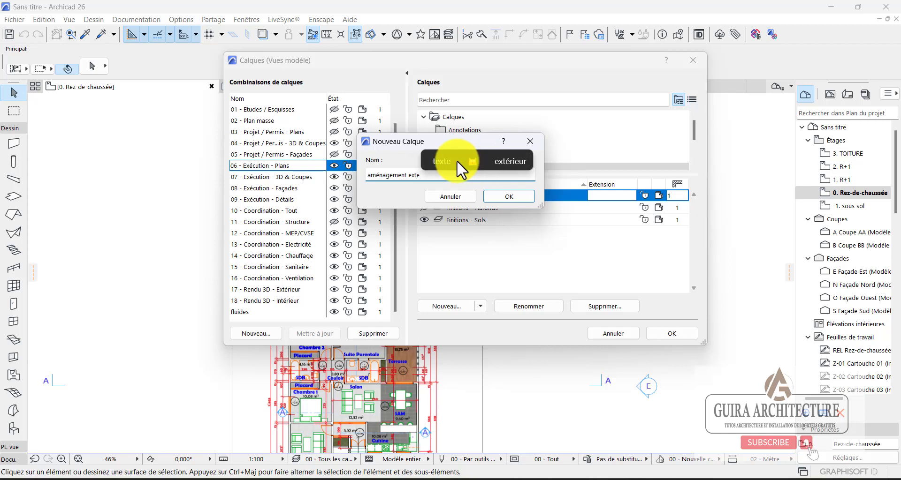
pyautogui.click(508, 197)
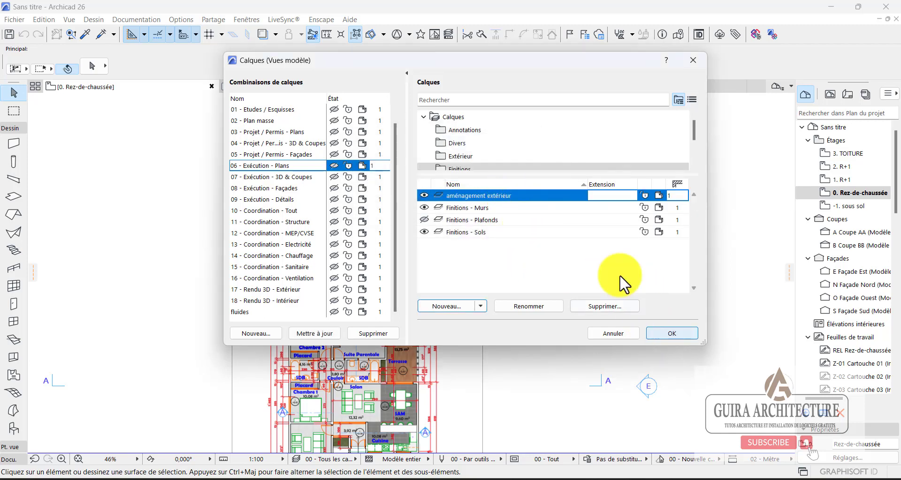
pyautogui.click(676, 332)
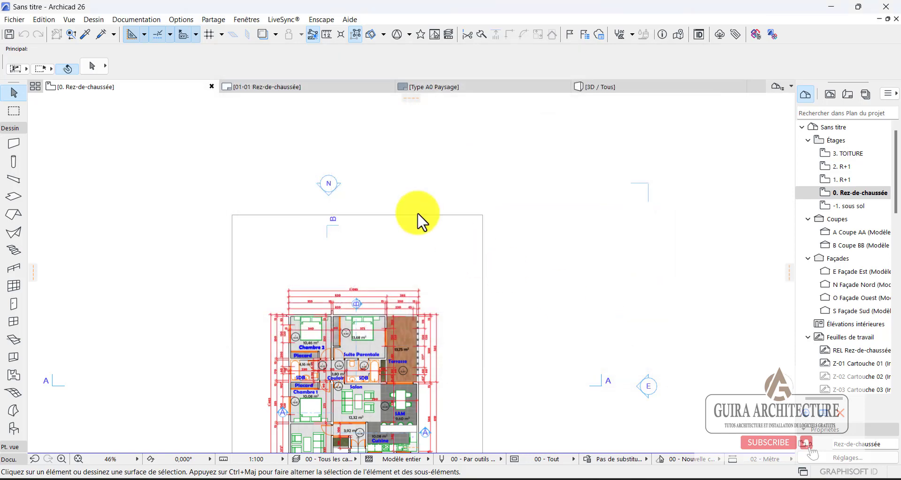
# Draw a rectangular polyline on the Rez-de-chaussée plan, between the west façade marker and section line B
pyautogui.scroll(-4, 396, 243)
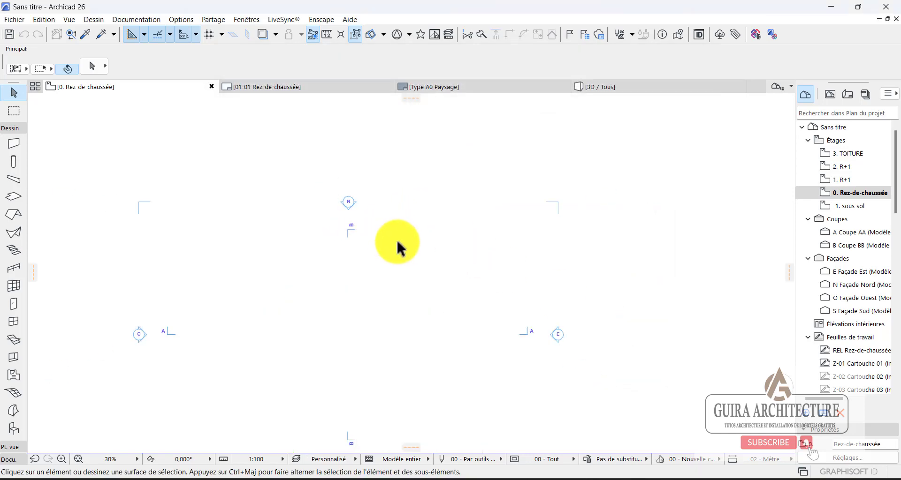
pyautogui.scroll(3, 101, 176)
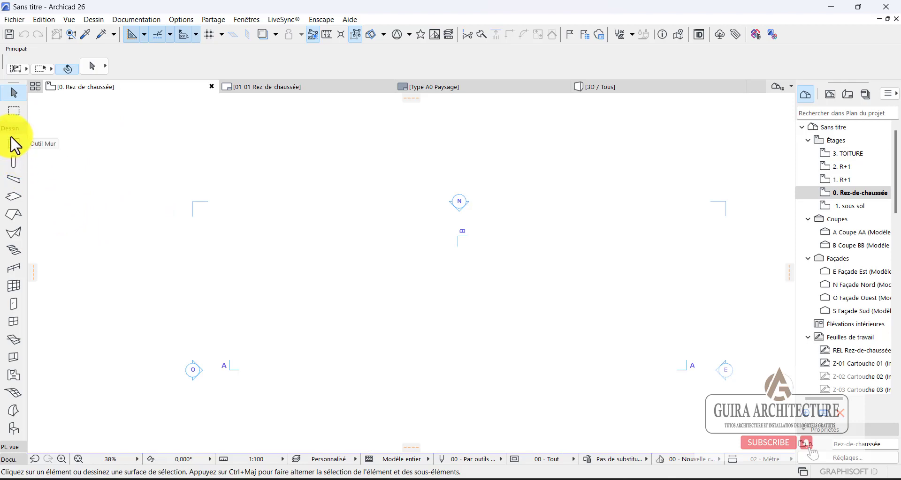
pyautogui.click(9, 128)
pyautogui.click(10, 153)
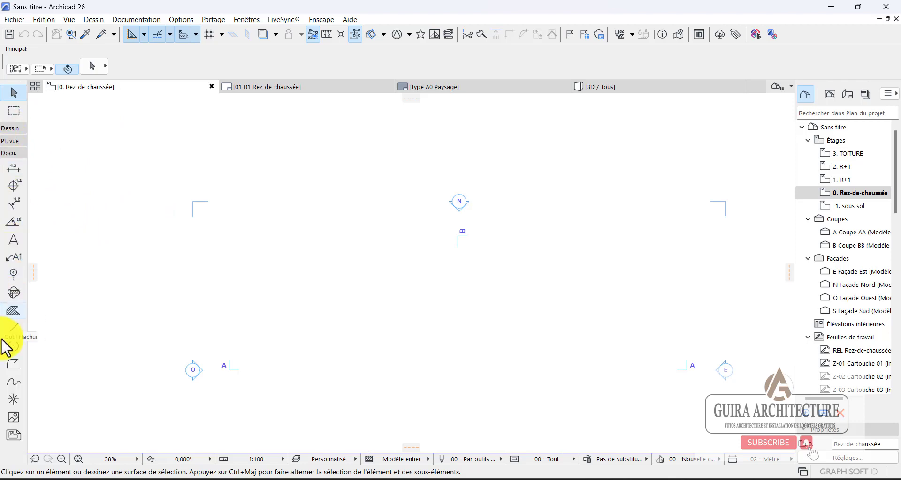
pyautogui.click(12, 363)
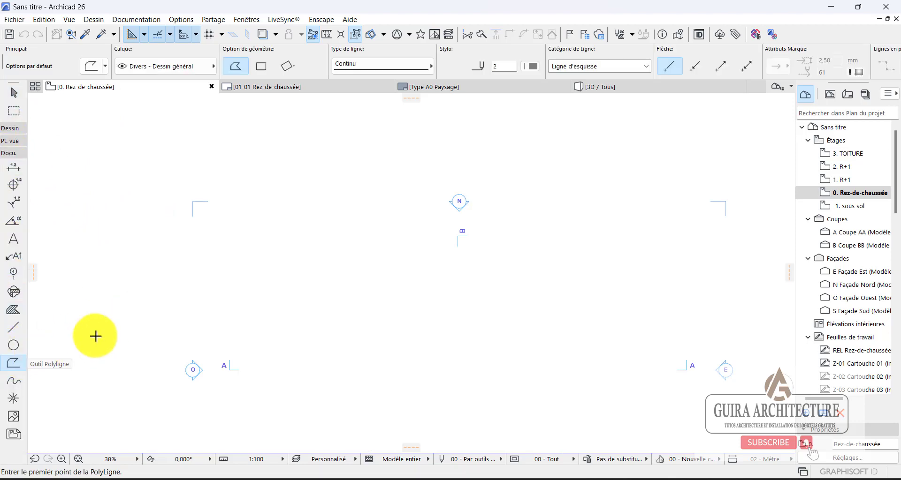
pyautogui.scroll(8, 304, 260)
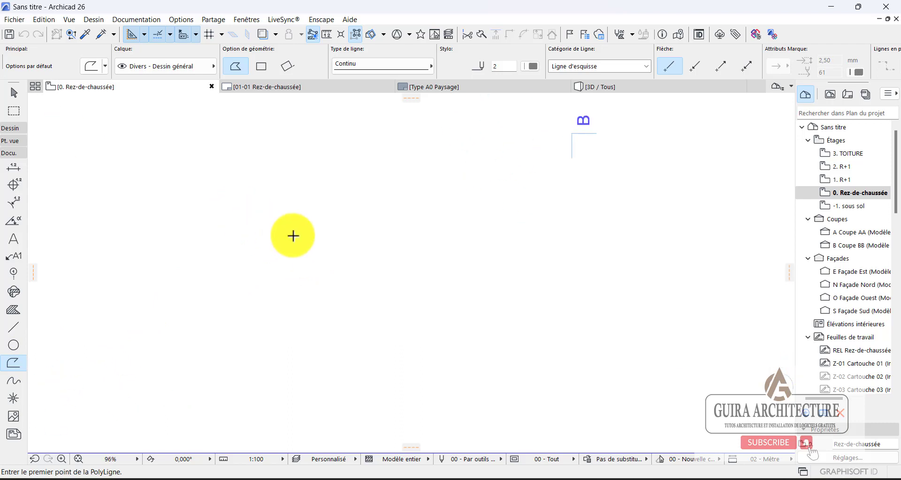
pyautogui.scroll(3, 247, 211)
pyautogui.click(248, 180)
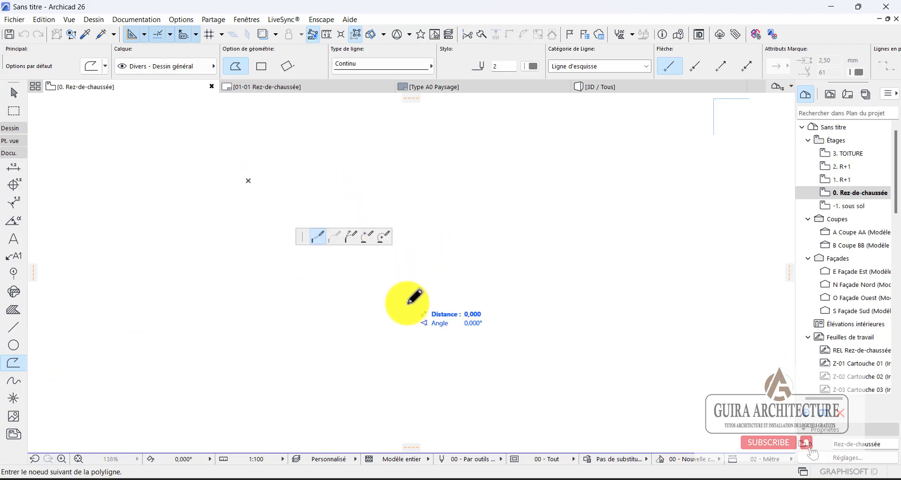
pyautogui.click(261, 66)
pyautogui.click(404, 377)
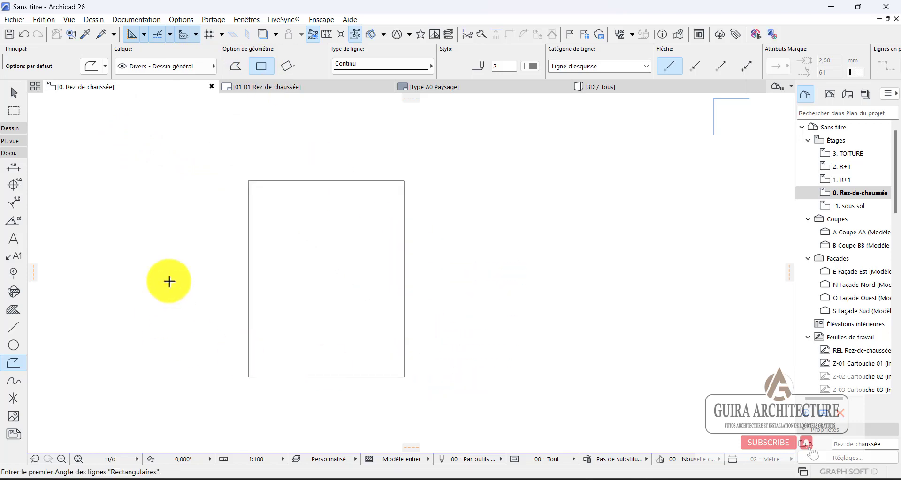
pyautogui.click(14, 92)
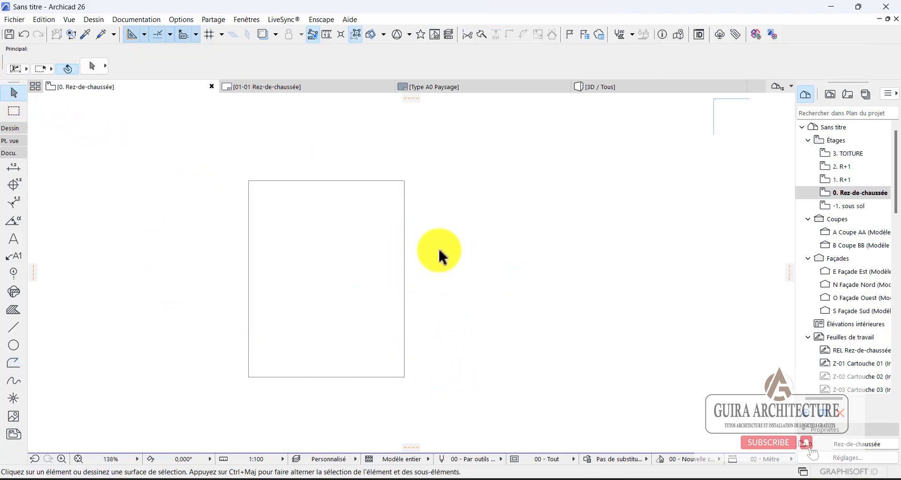
# Move the rectangle to the "aménagement extérieur" layer and deselect it
pyautogui.click(404, 188)
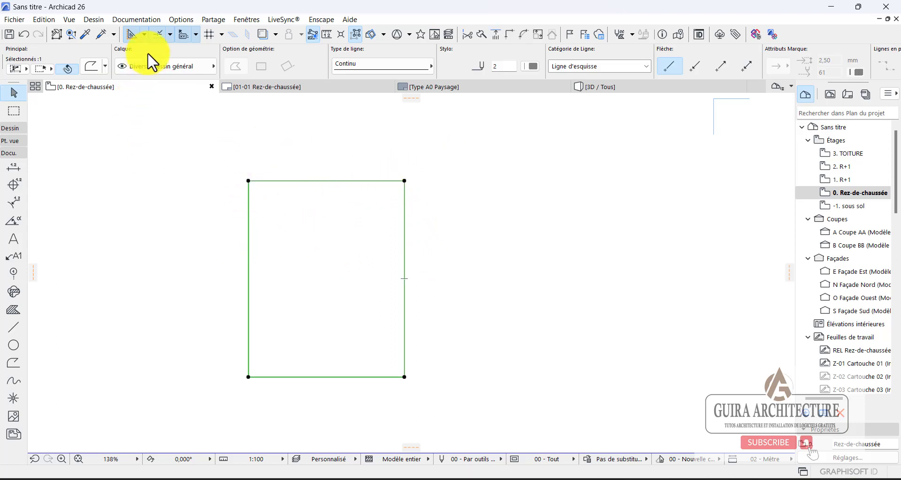
pyautogui.click(190, 68)
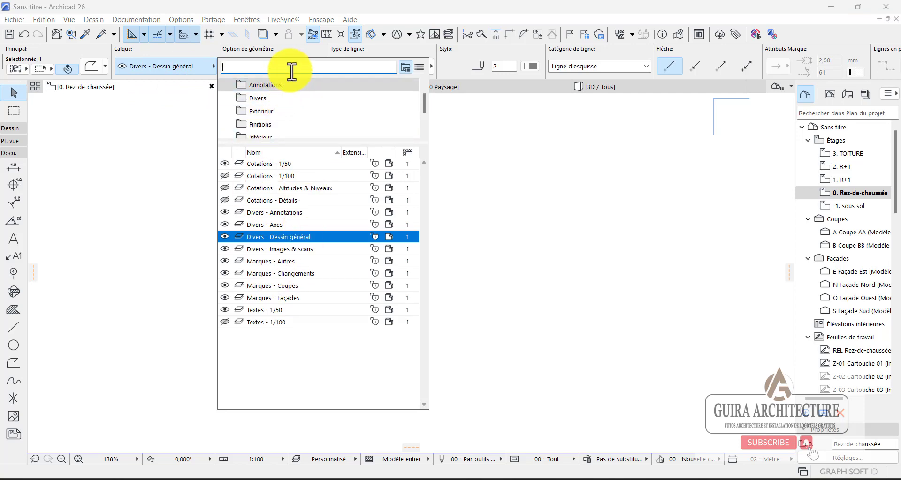
pyautogui.write('am')
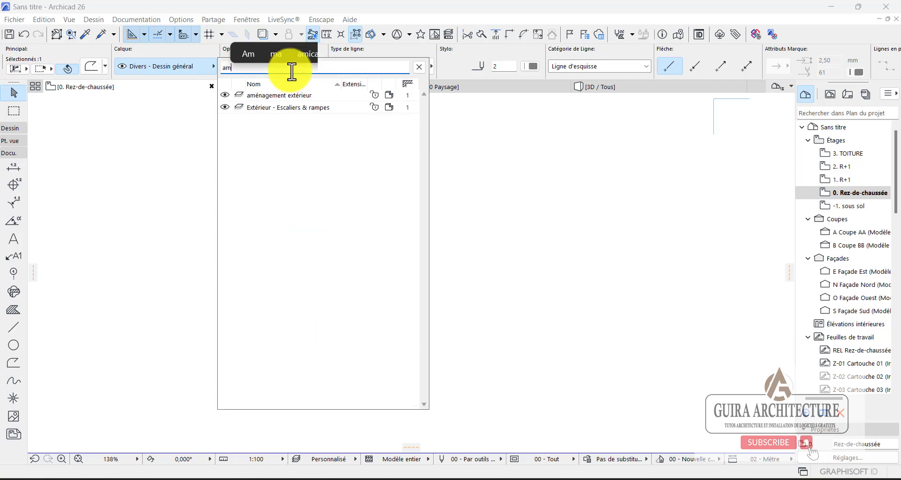
pyautogui.click(305, 96)
pyautogui.scroll(-3, 375, 228)
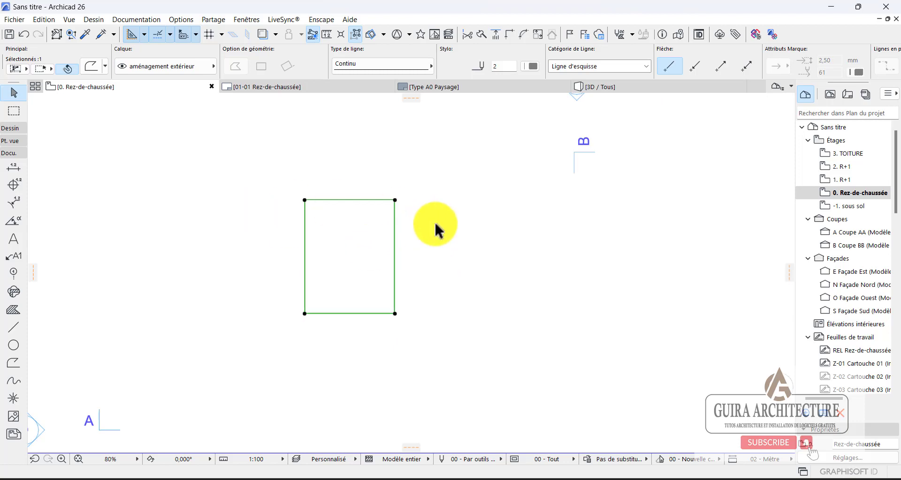
pyautogui.click(331, 222)
pyautogui.moveTo(429, 305); pyautogui.dragTo(316, 155)
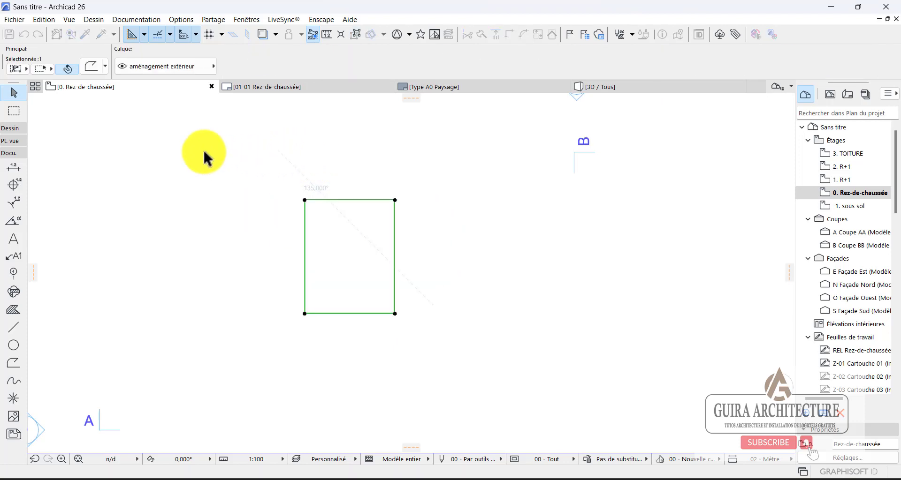
pyautogui.click(478, 188)
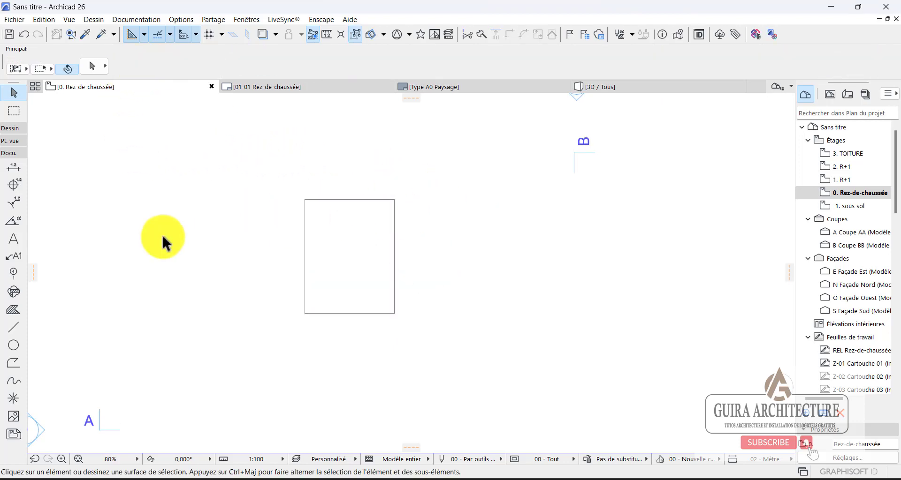
# Draw two more rectangular polylines east of the first rectangle on the "Divers - Dessin général" layer
pyautogui.click(17, 362)
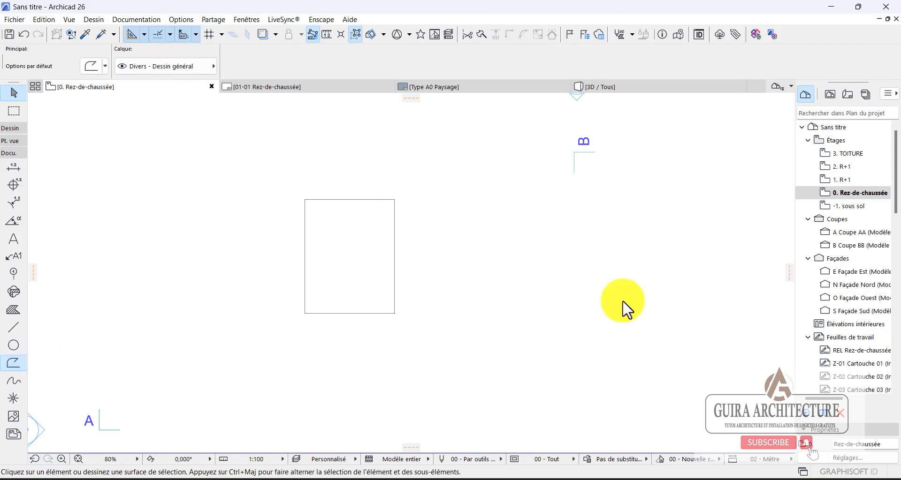
pyautogui.click(527, 323)
pyautogui.click(455, 189)
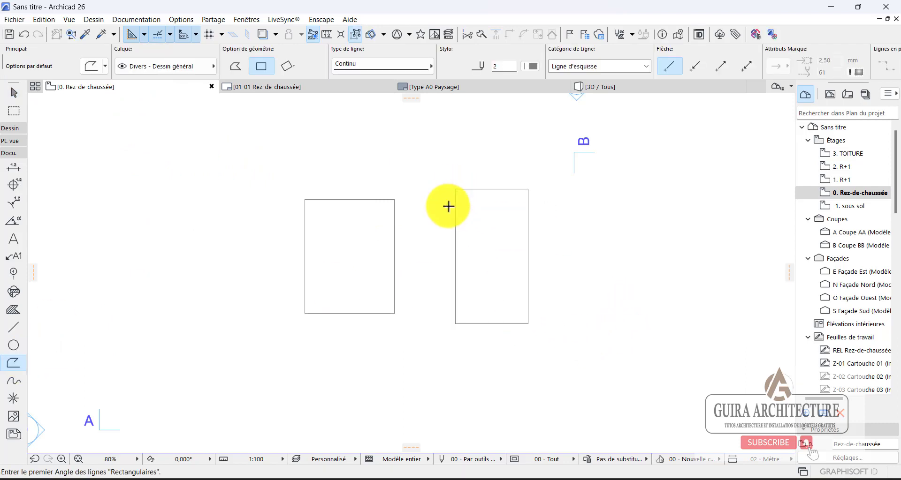
pyautogui.click(682, 345)
pyautogui.click(568, 198)
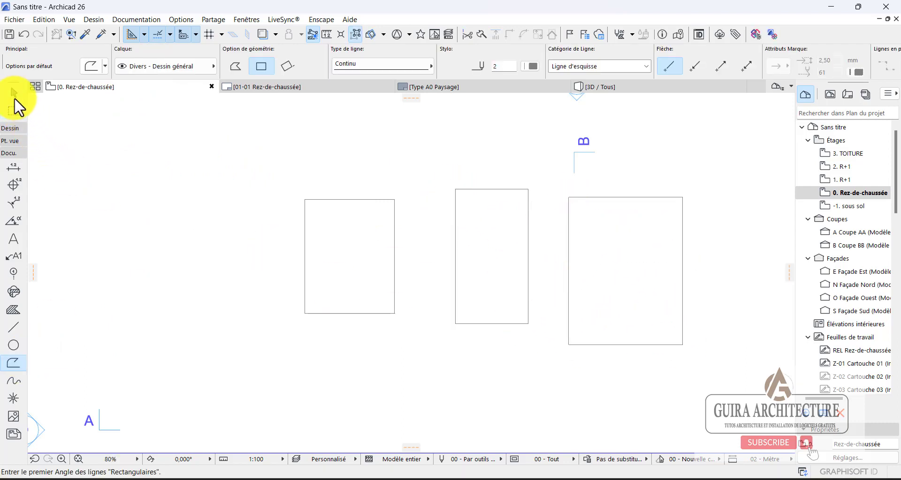
# Hide the layer of the easternmost rectangle
pyautogui.click(13, 93)
pyautogui.click(582, 276)
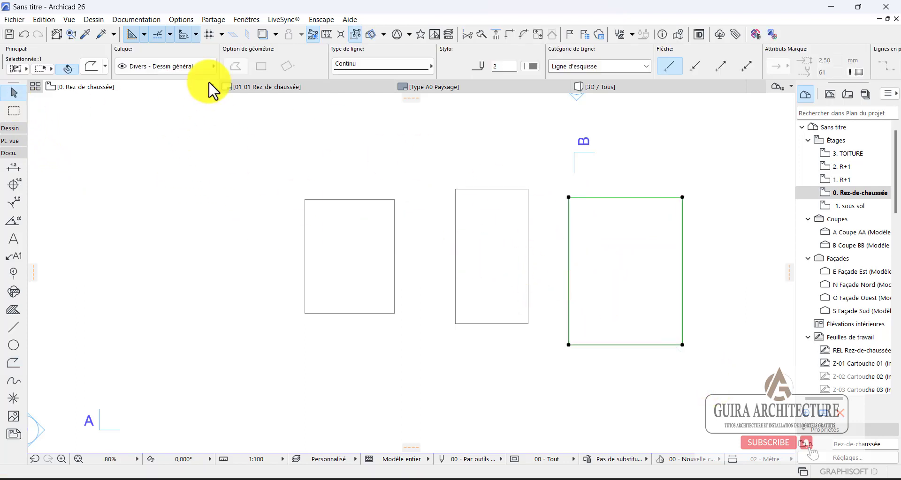
pyautogui.rightClick(685, 334)
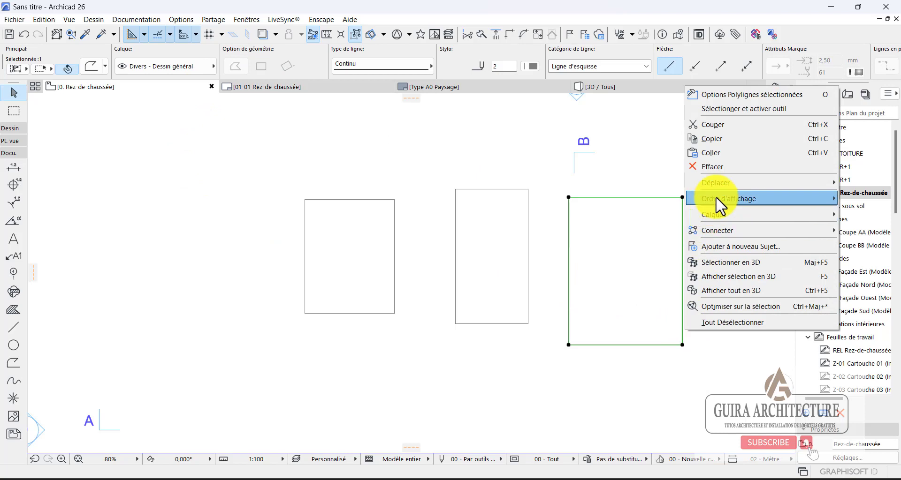
pyautogui.moveTo(721, 216)
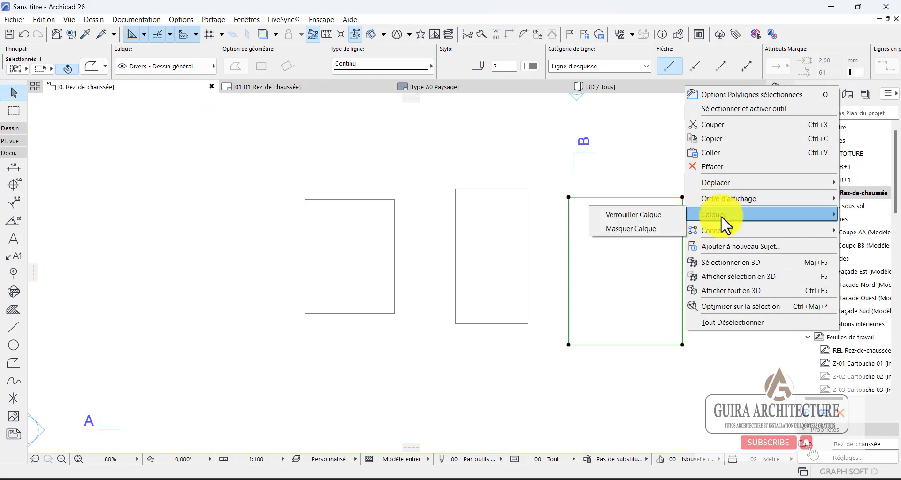
pyautogui.click(631, 228)
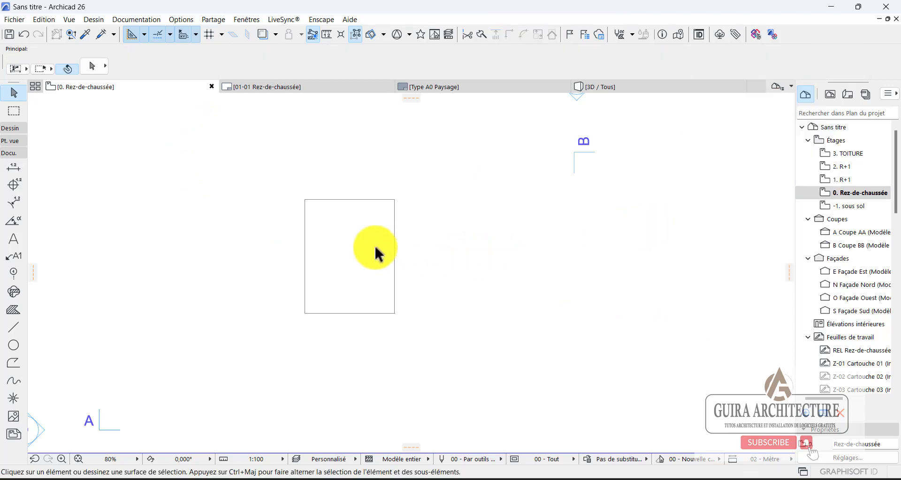
# Select the remaining rectangle and examine its layer assignment and position on the plan
pyautogui.scroll(4, 375, 248)
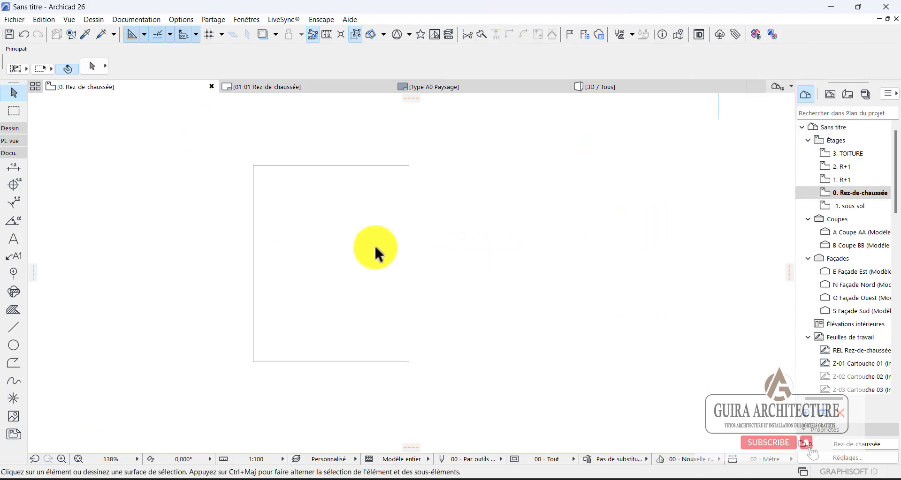
pyautogui.click(415, 258)
pyautogui.scroll(-6, 471, 362)
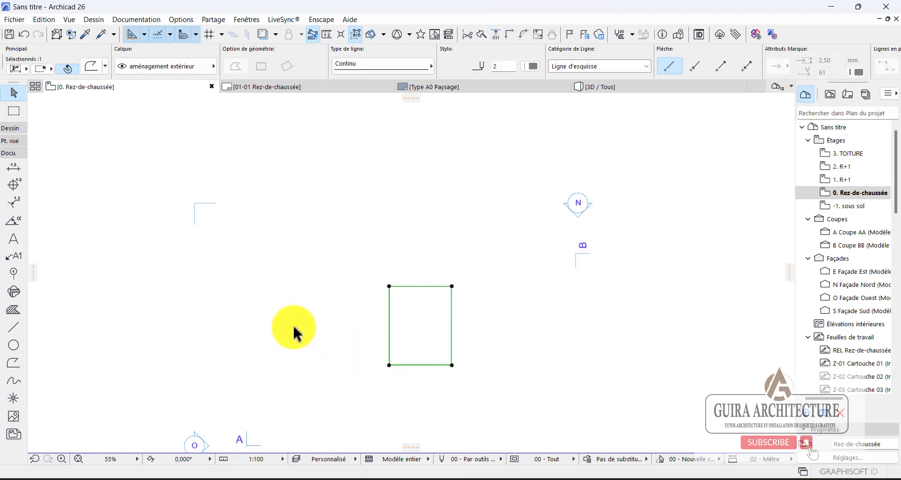
pyautogui.scroll(-3, 294, 328)
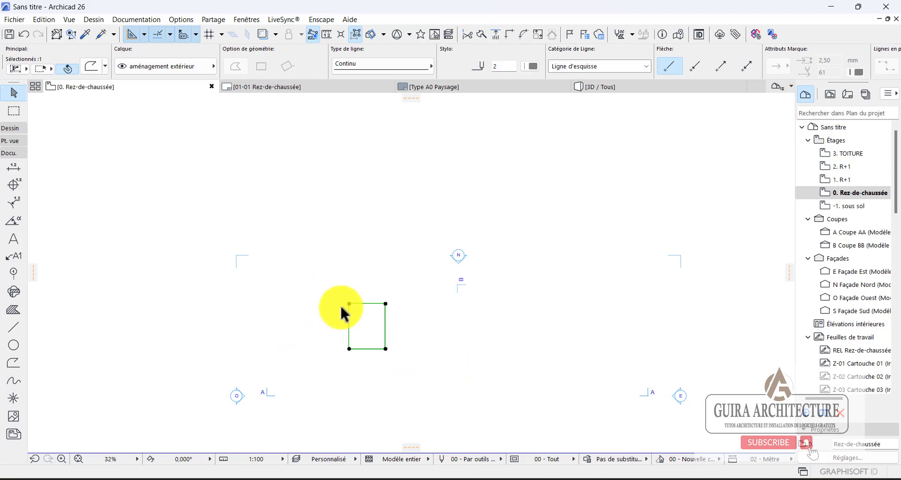
pyautogui.scroll(5, 368, 342)
pyautogui.scroll(1, 344, 319)
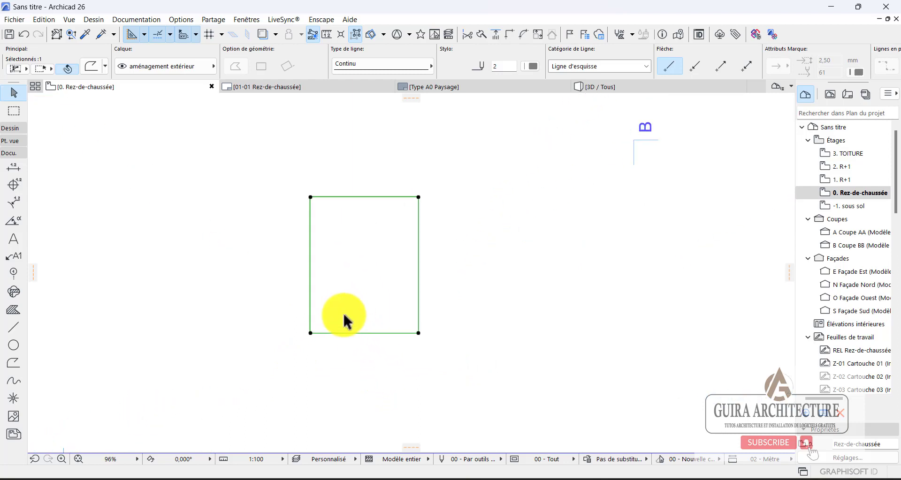
pyautogui.moveTo(344, 303); pyautogui.dragTo(400, 347, button='middle')
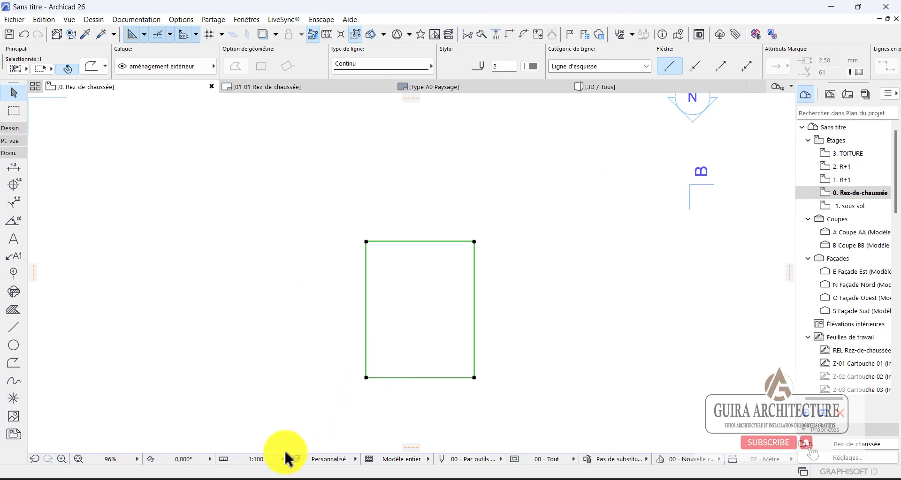